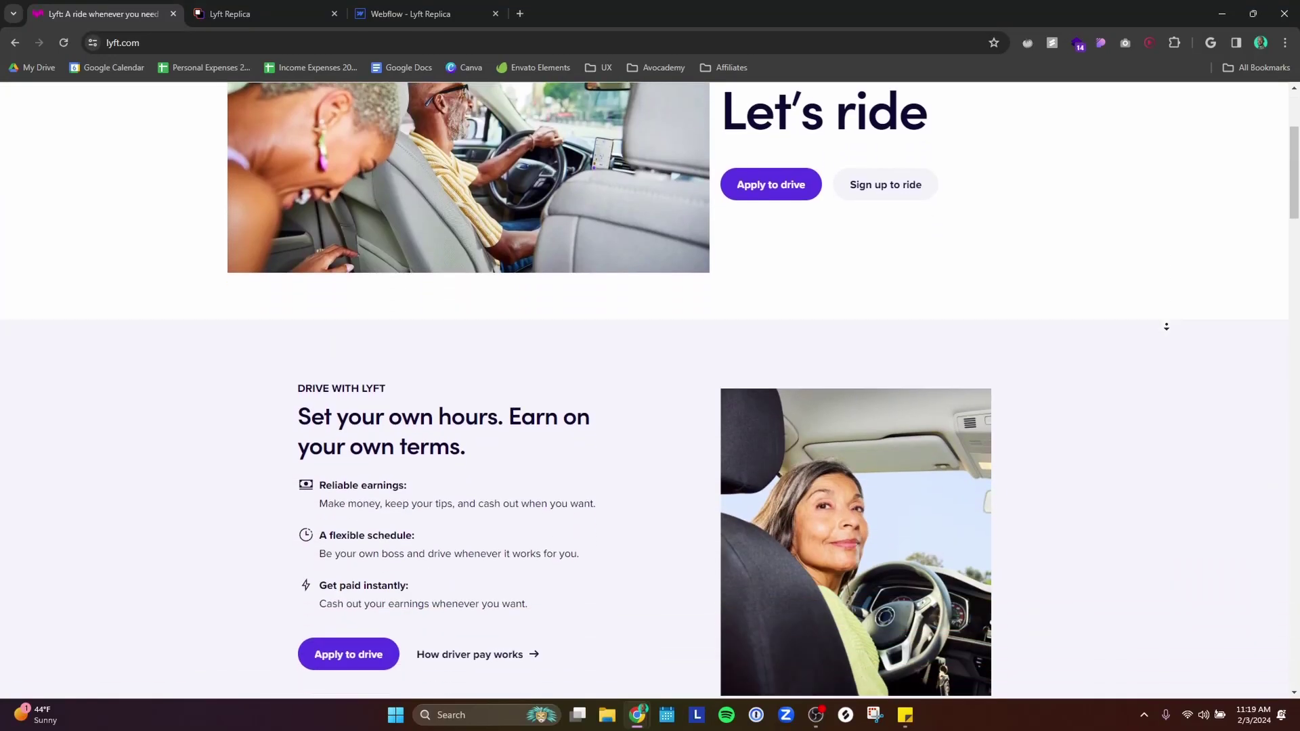
Step: Switch from lyft.com to the Webflow replica's preview of its business section
key(ctrl+Tab)
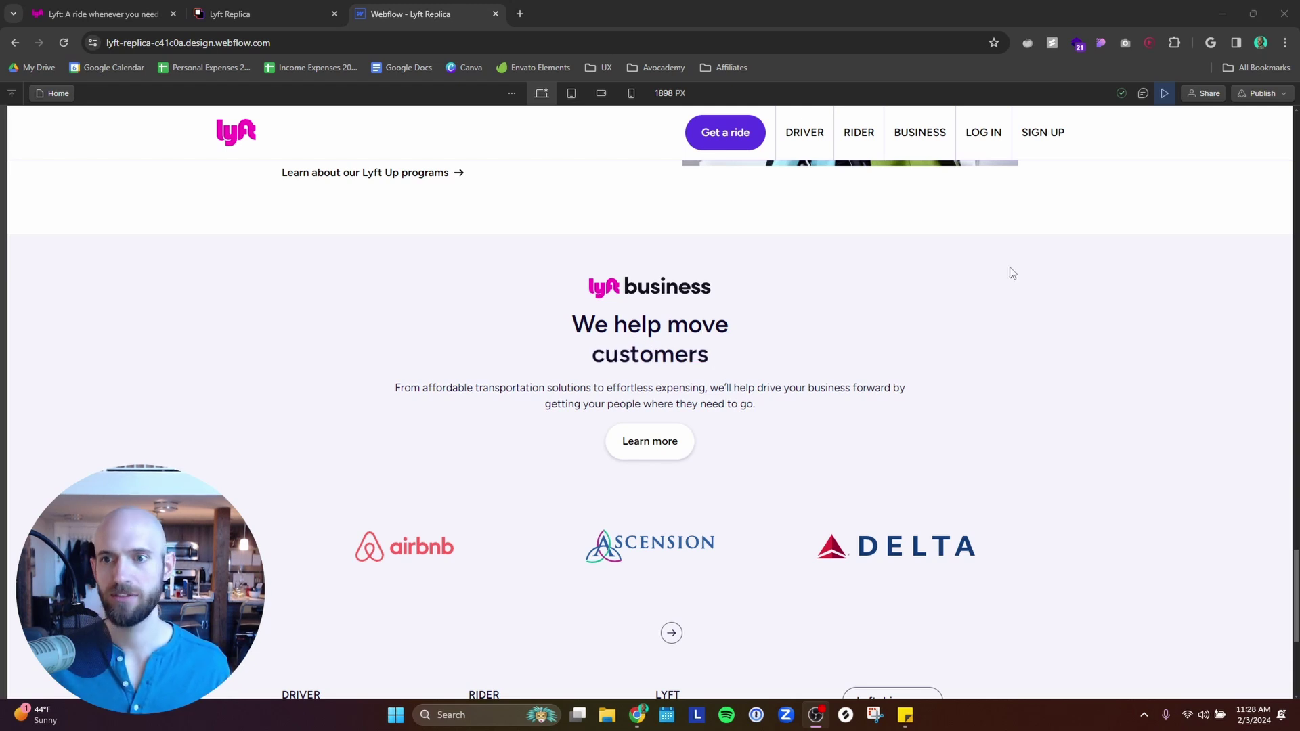
Step: Leave preview, select the scrolling-text container and set its Overflow to Visible to reveal all words
click(1165, 93)
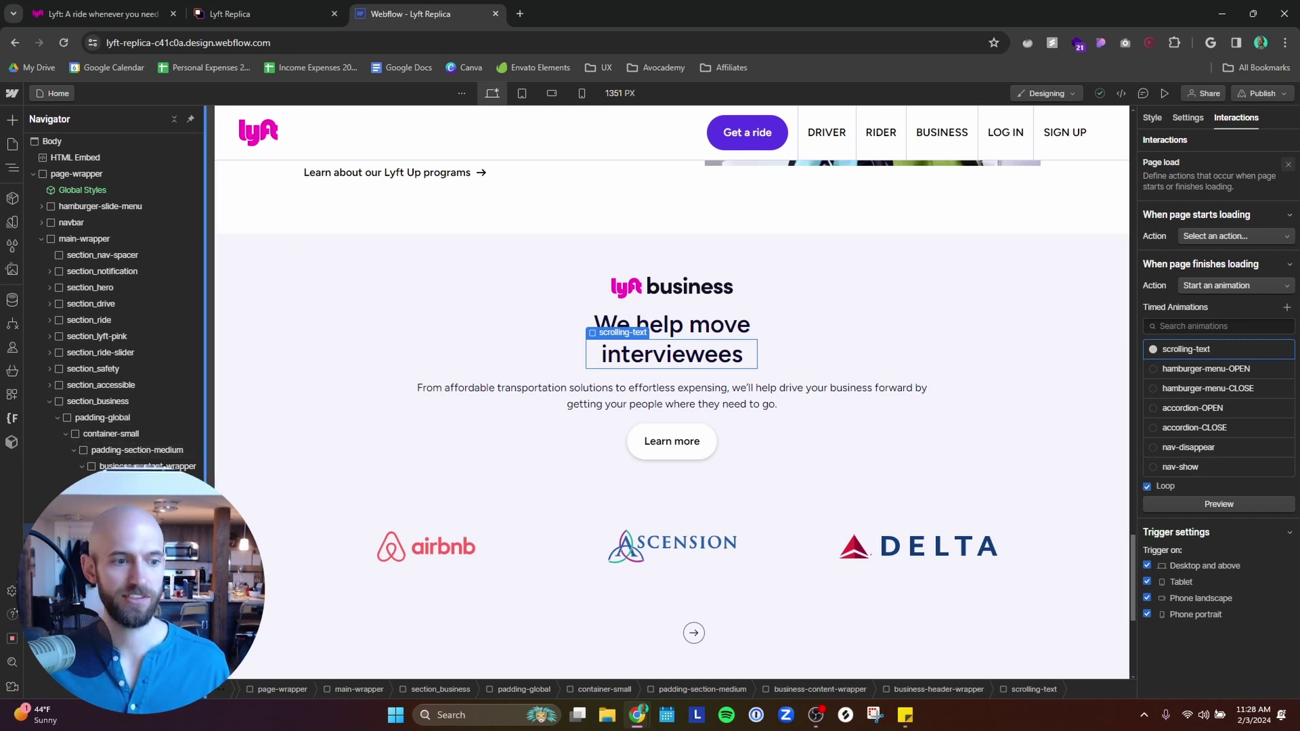
key(Escape)
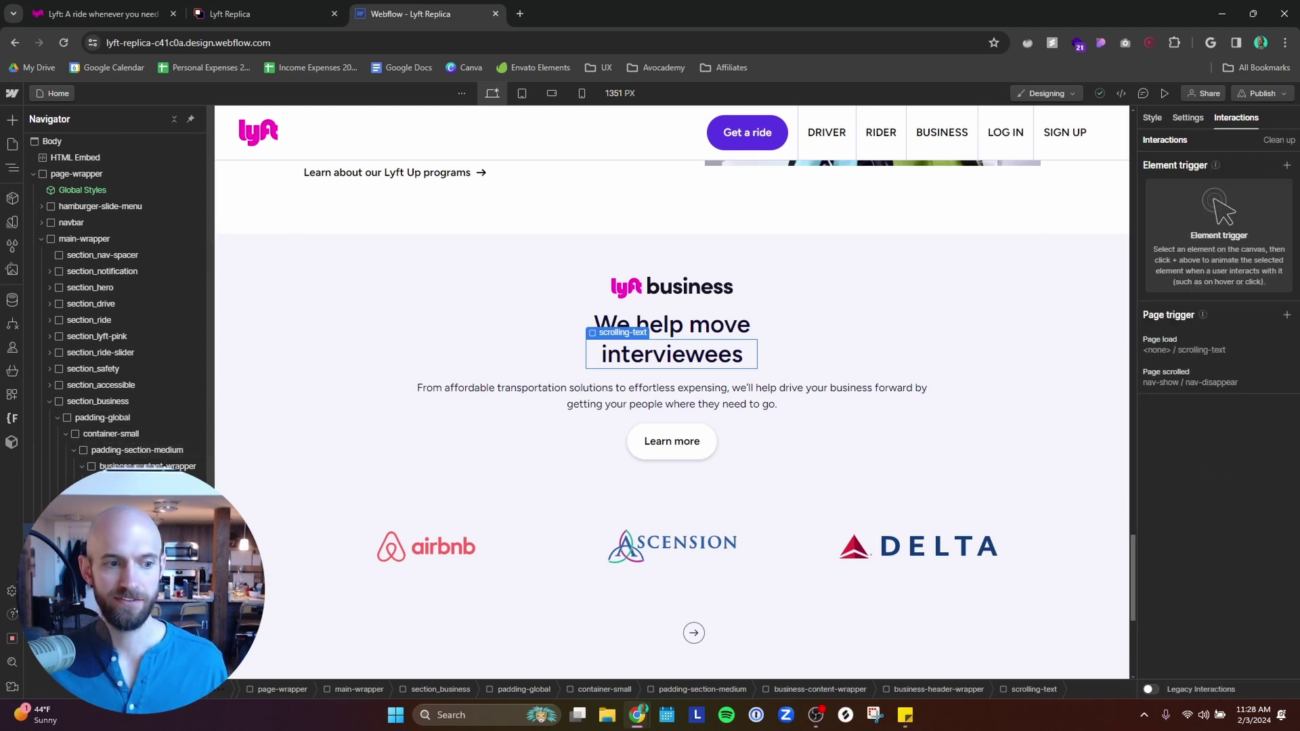
click(149, 515)
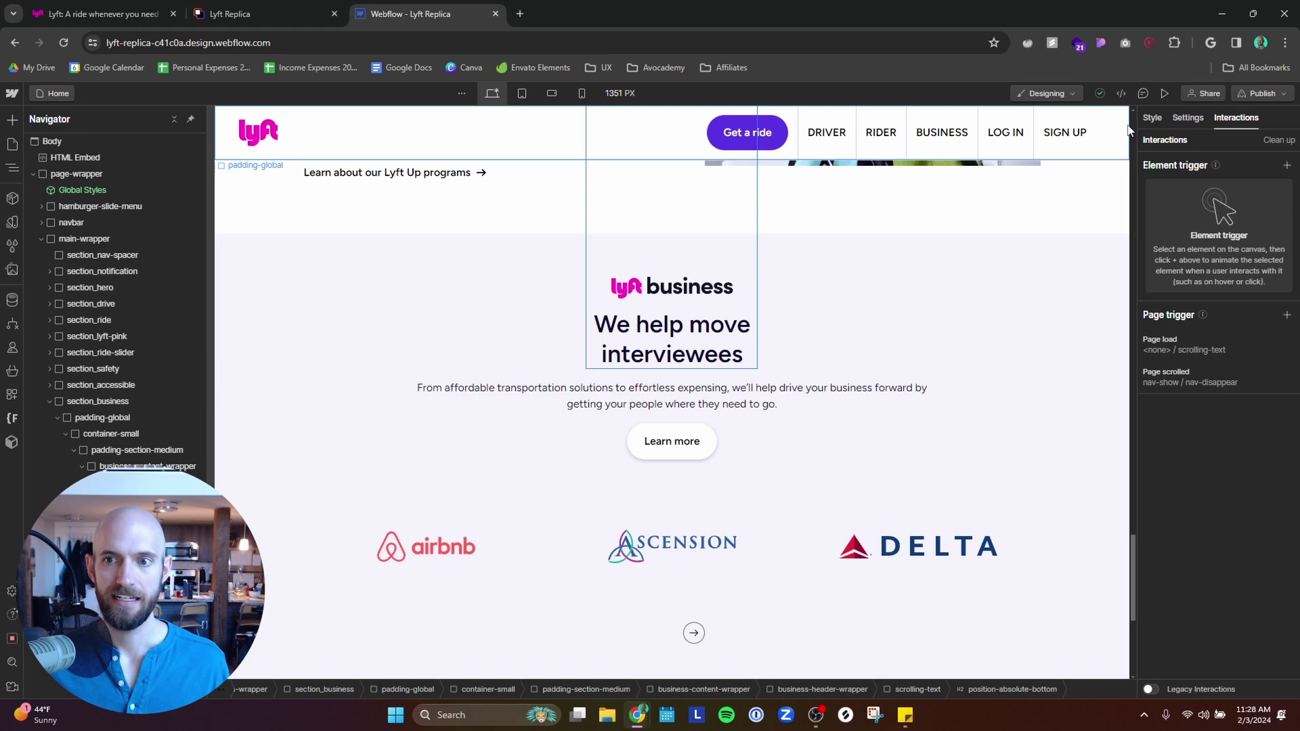
click(1153, 119)
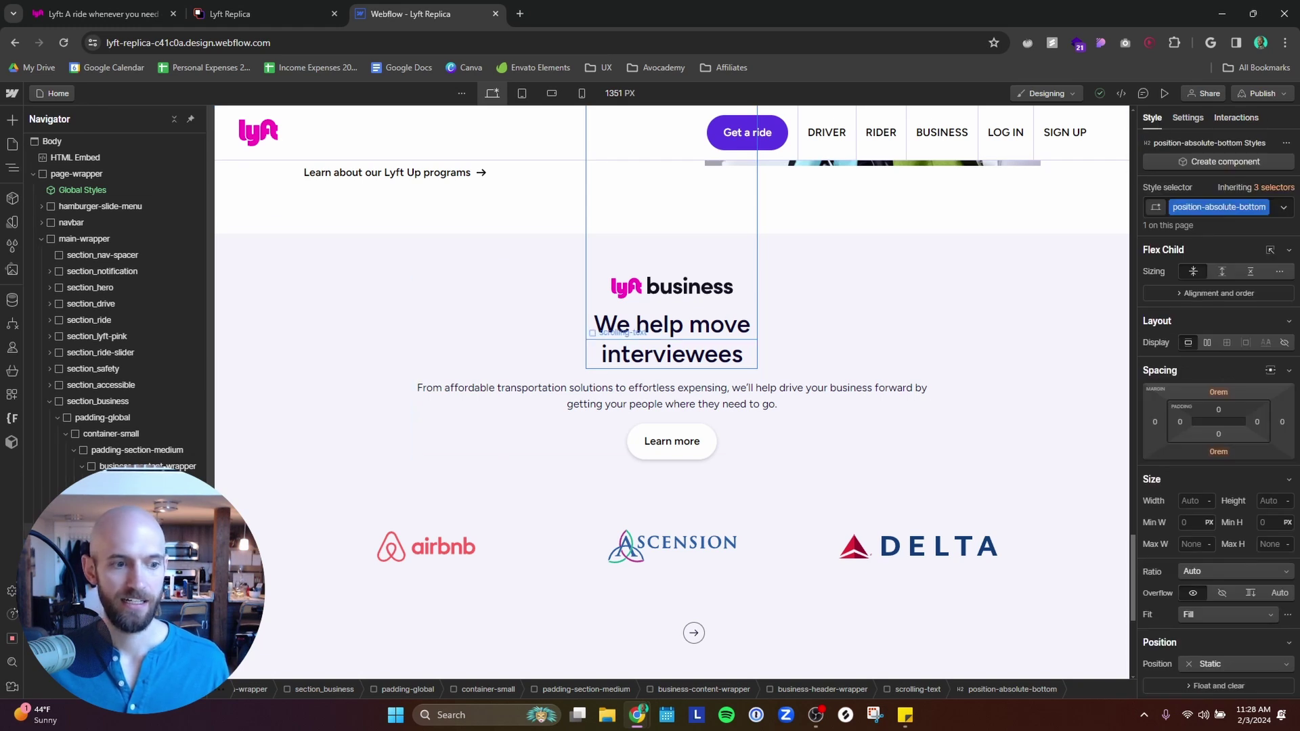
click(677, 358)
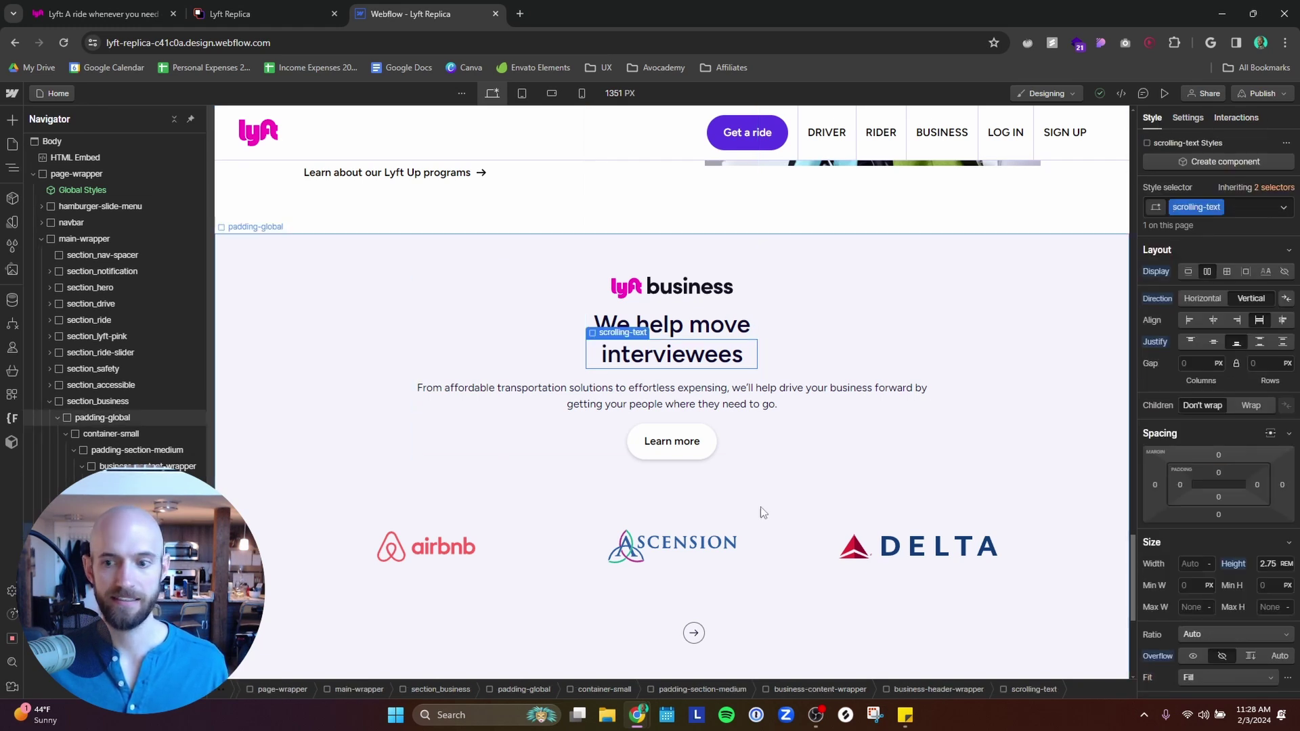
click(1276, 568)
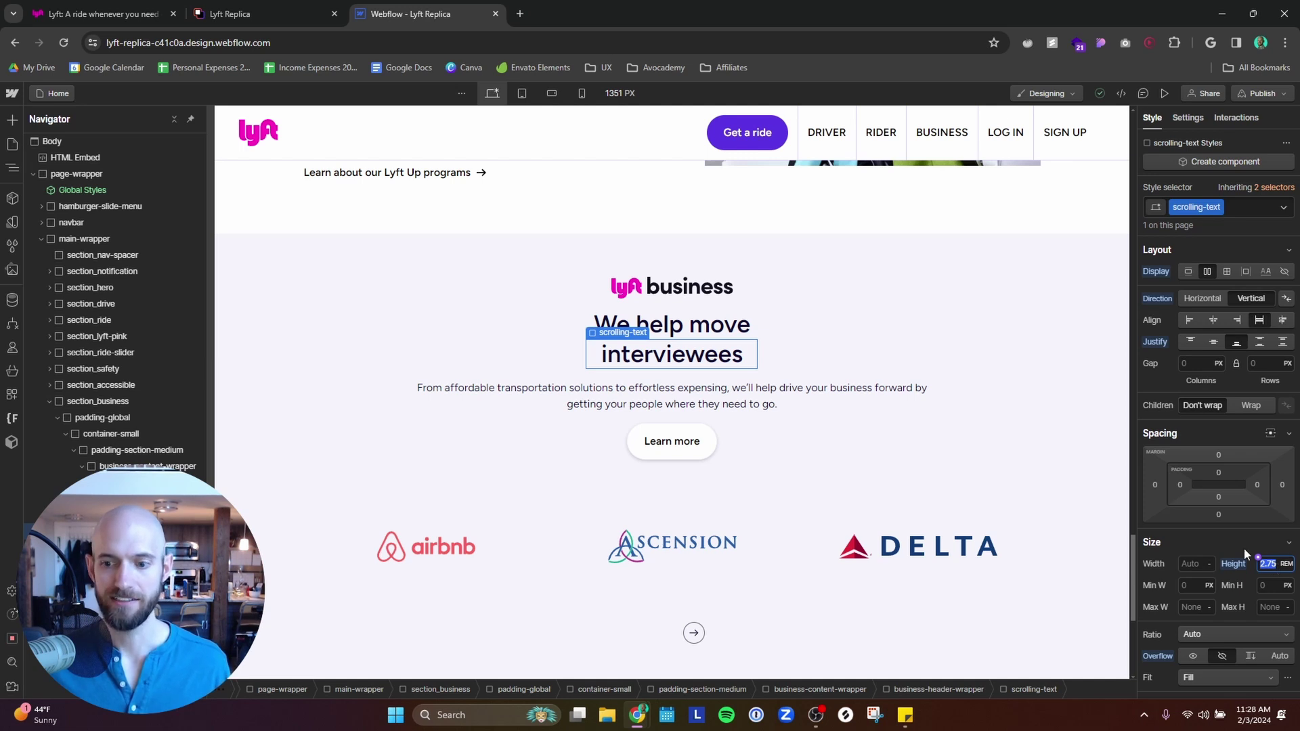
scroll(1245, 549, down, 1)
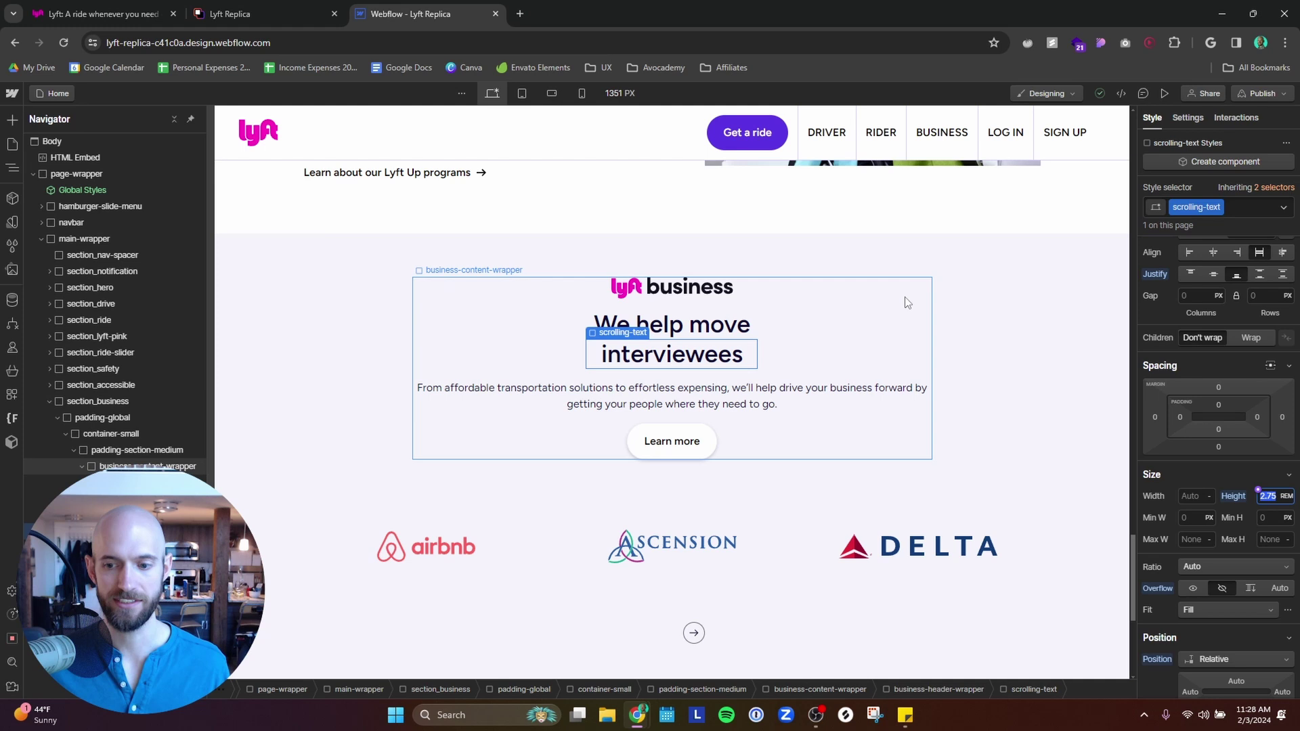
click(1194, 588)
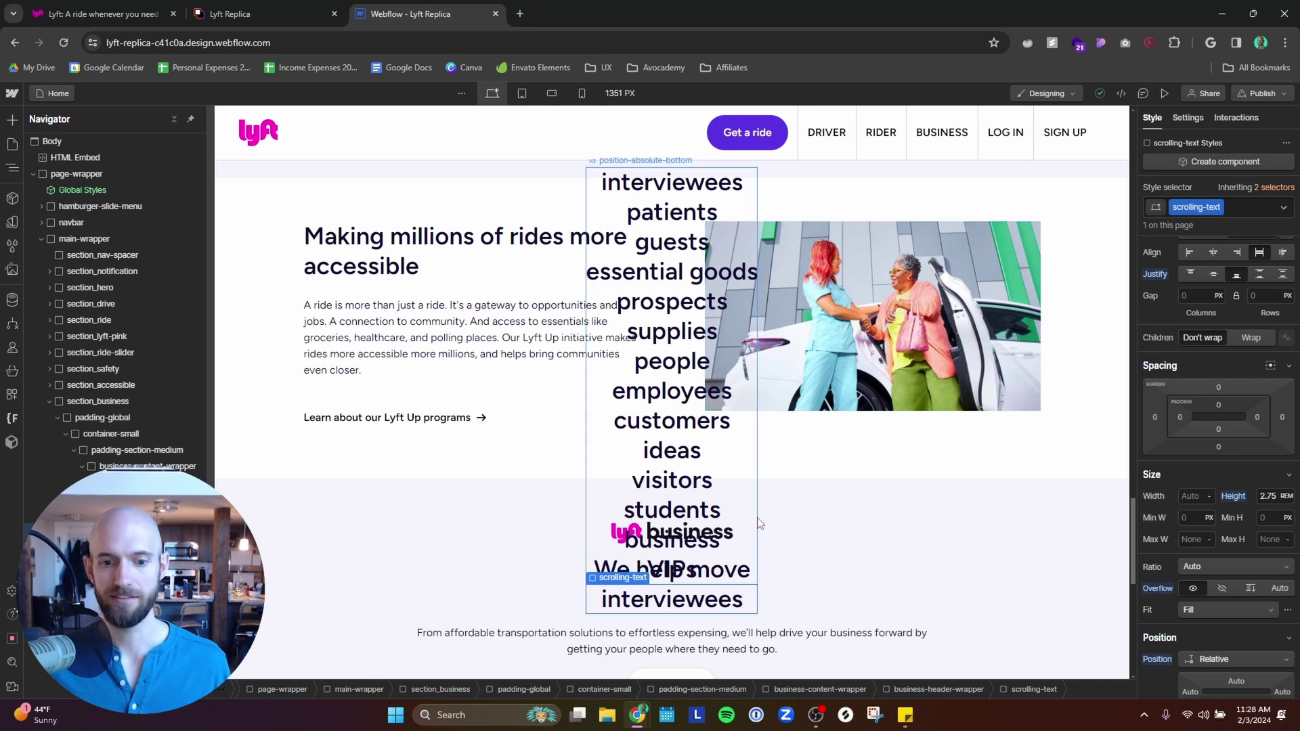
Step: Set scrolling-text overflow back to Hidden and open its Page load animation
click(1222, 588)
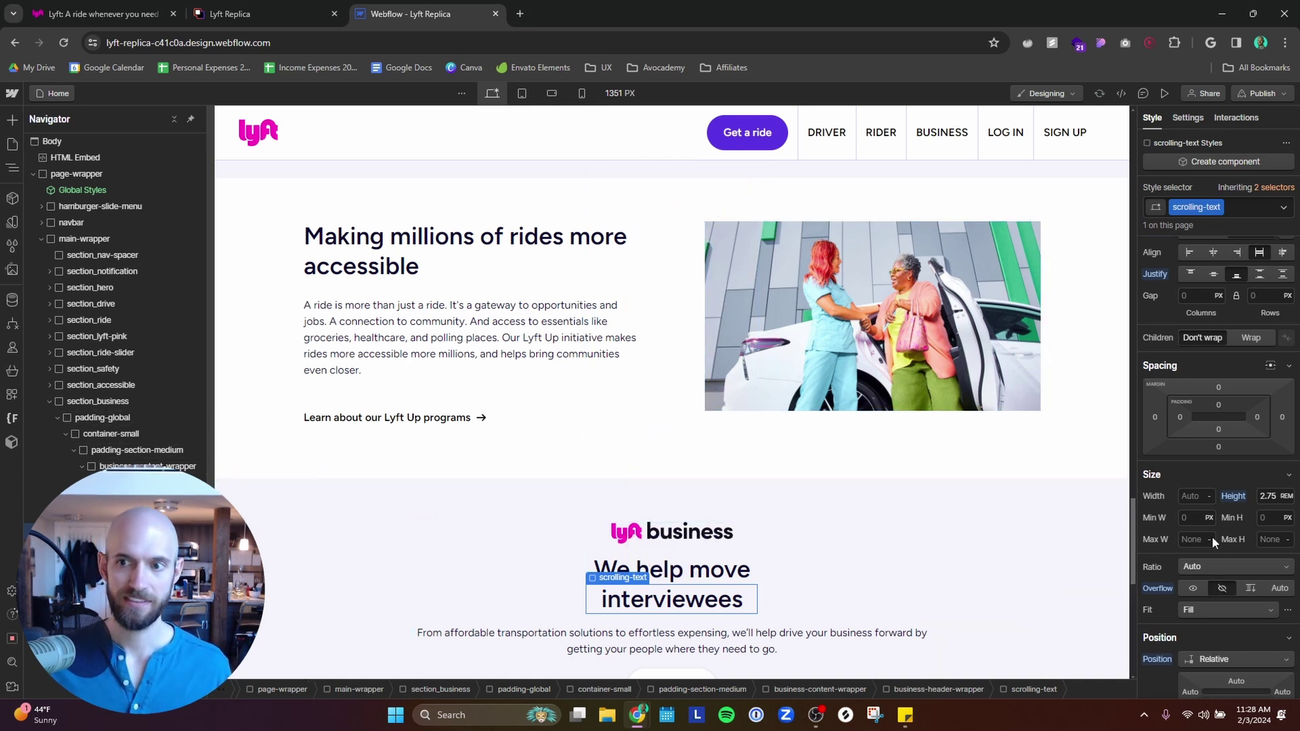
click(1249, 118)
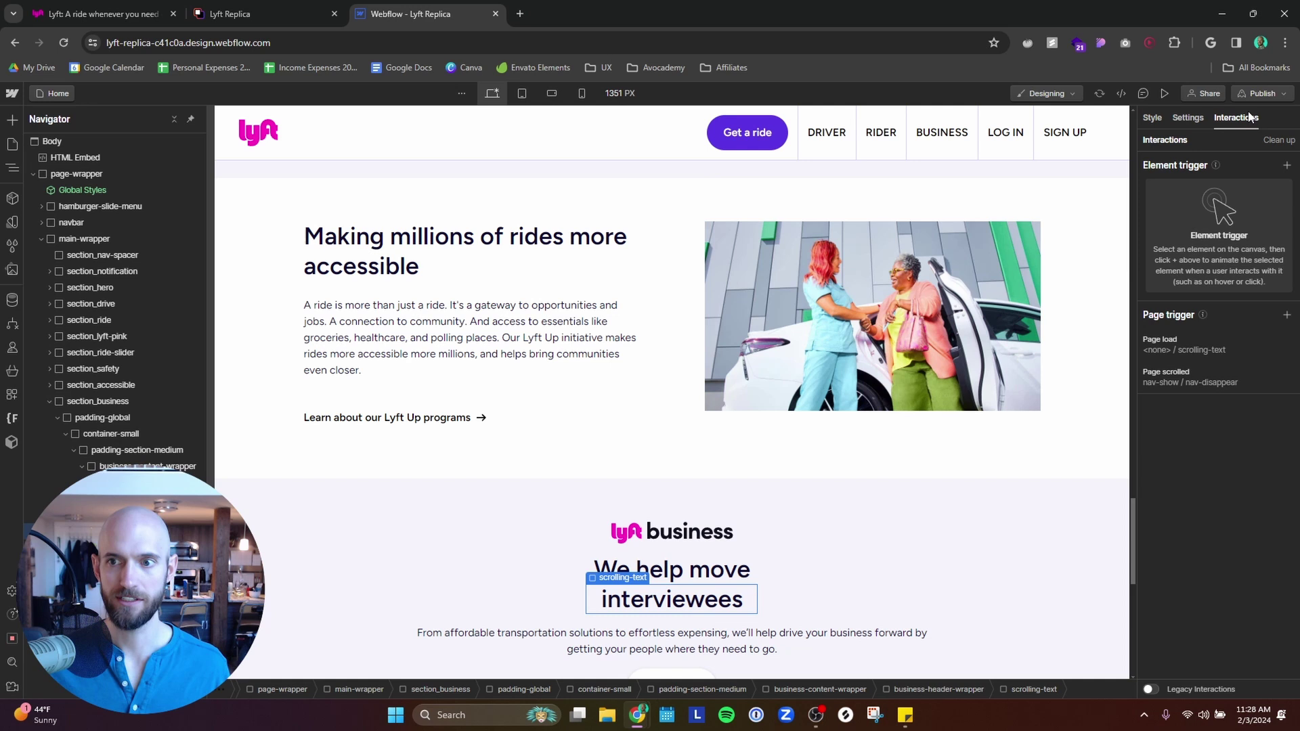
click(1183, 345)
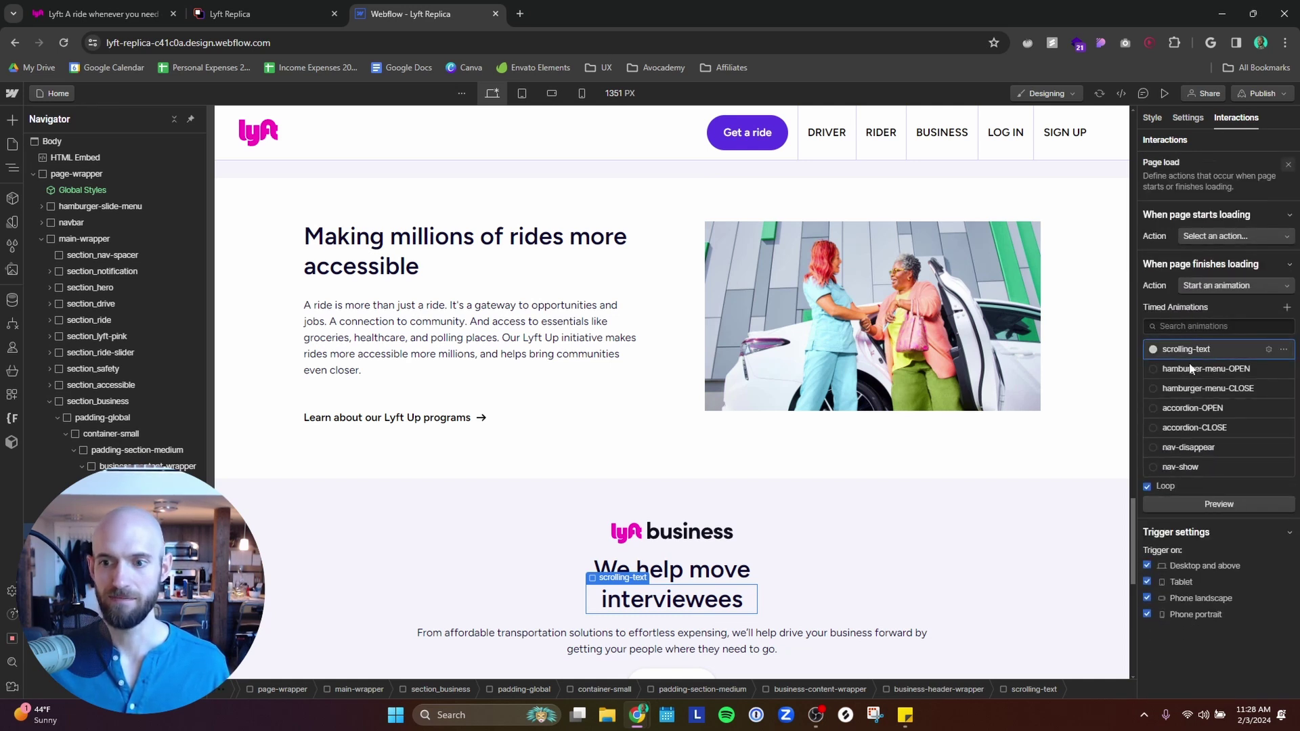
click(1268, 350)
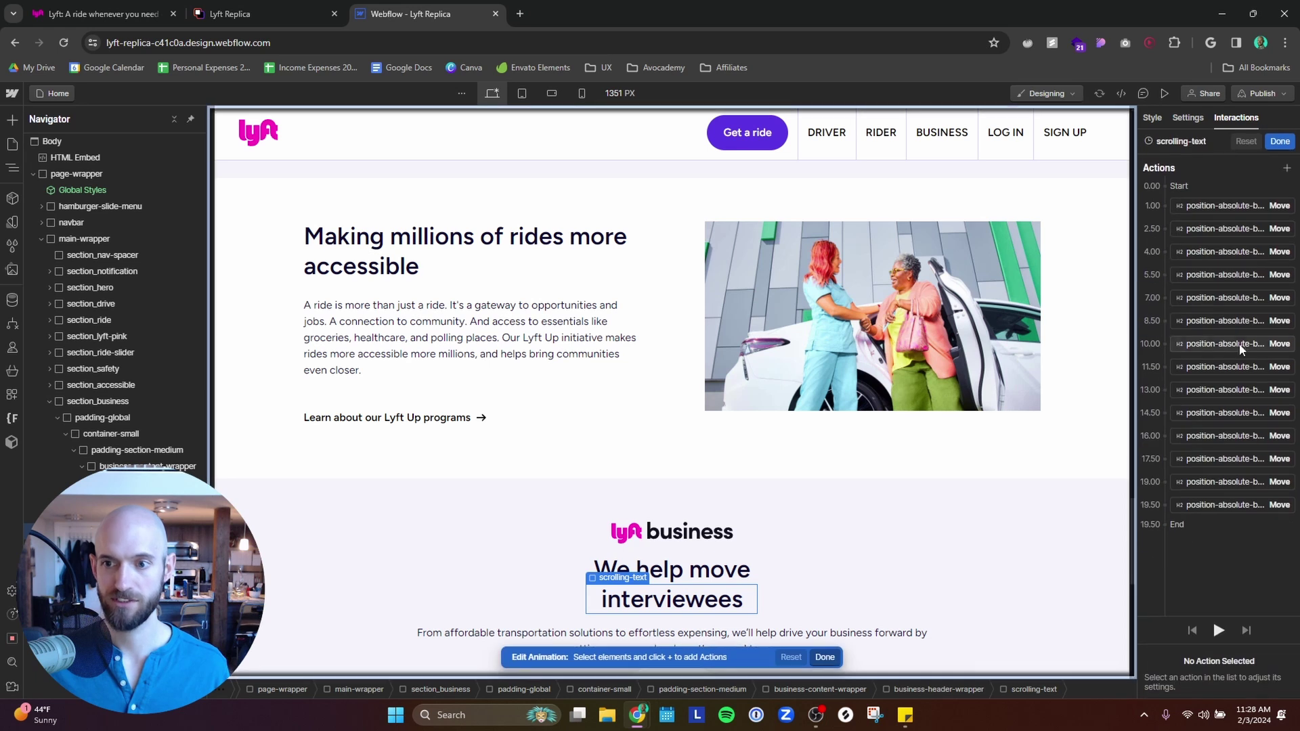
Step: Preview each Move action from VIPs through interviewees, ending with the reset to 0 rem
click(1226, 206)
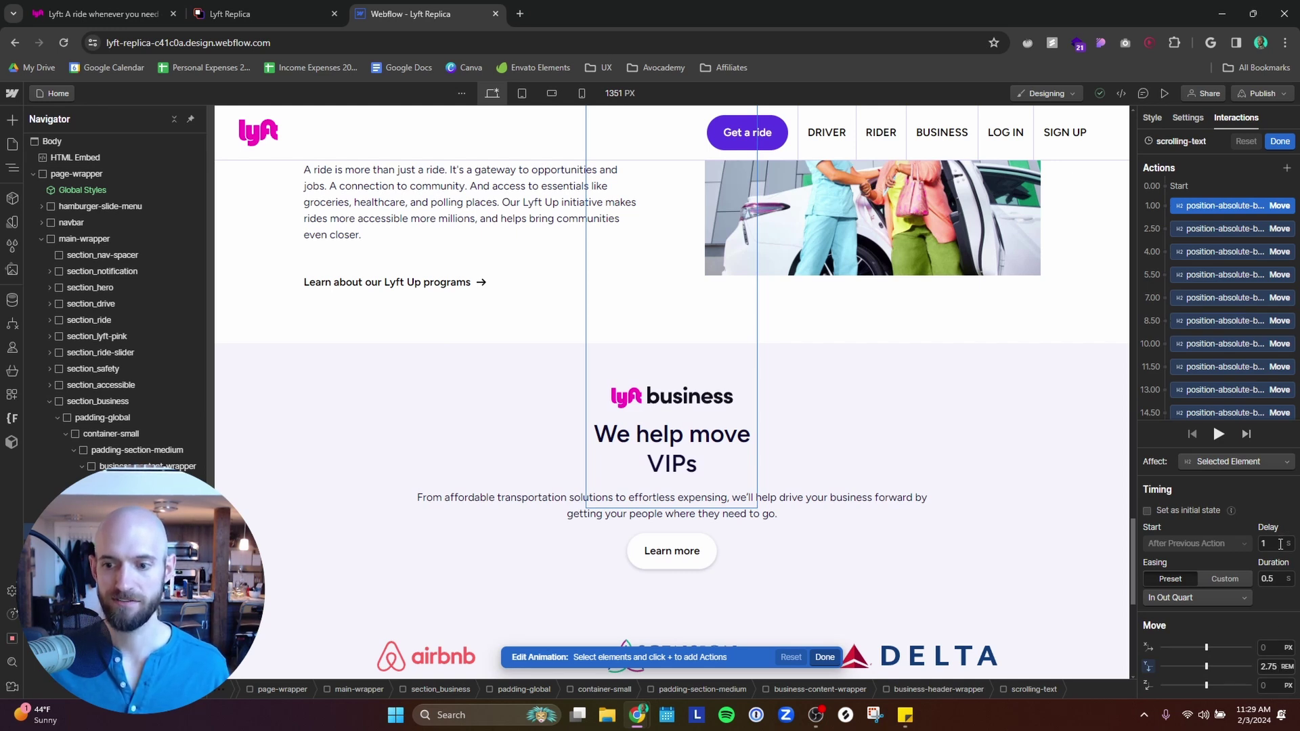
click(1213, 231)
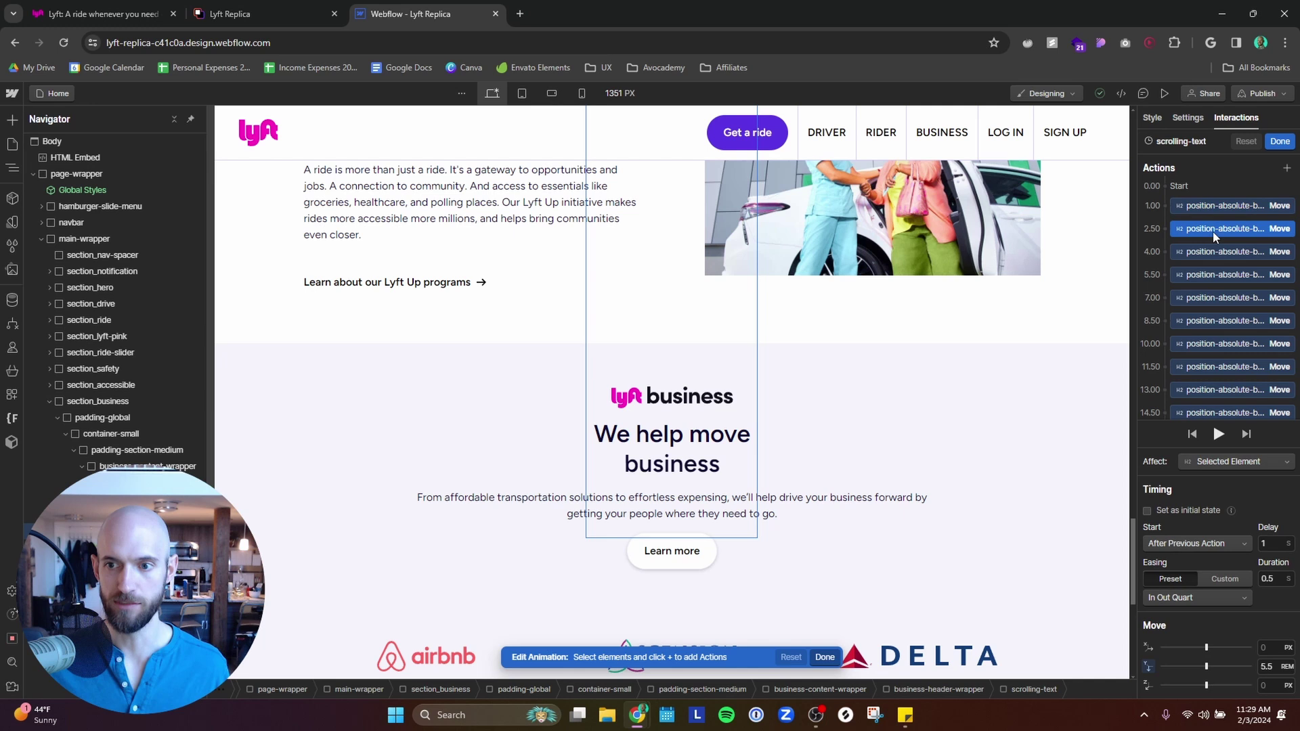
click(1214, 252)
click(1215, 277)
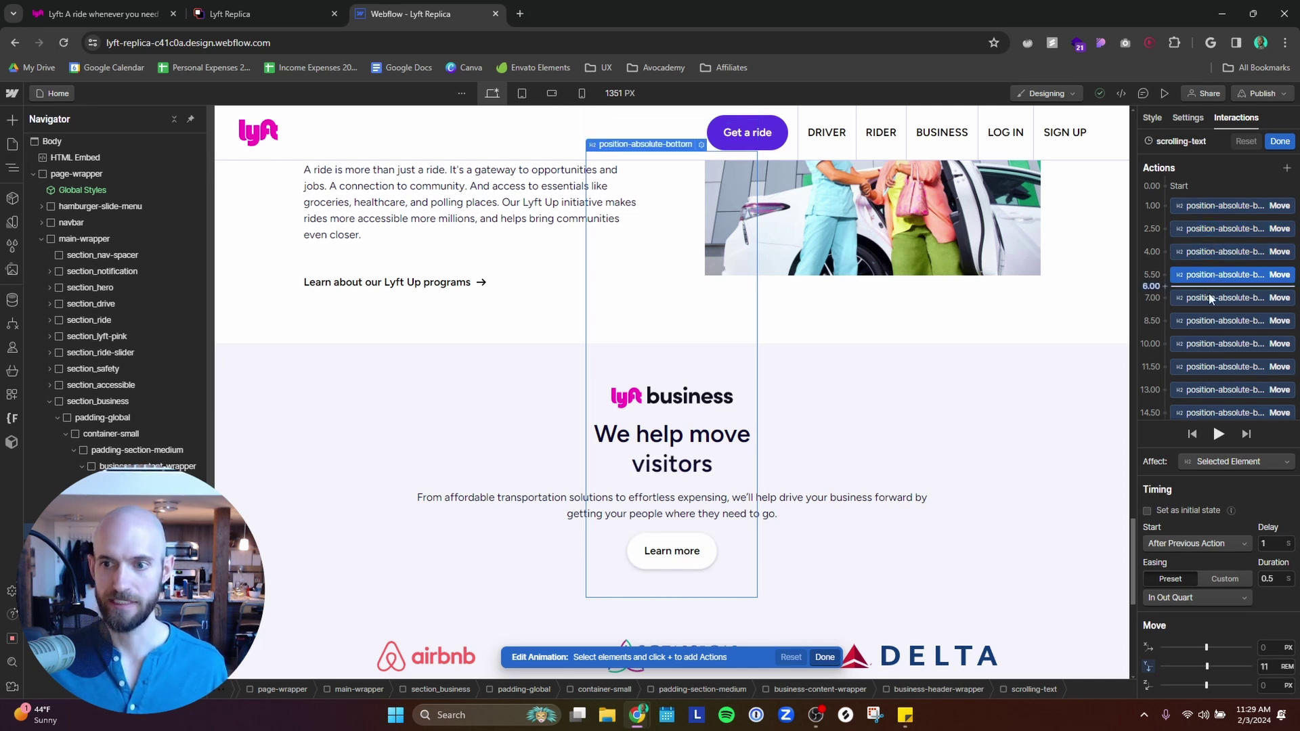
click(1209, 299)
click(1210, 322)
click(1211, 345)
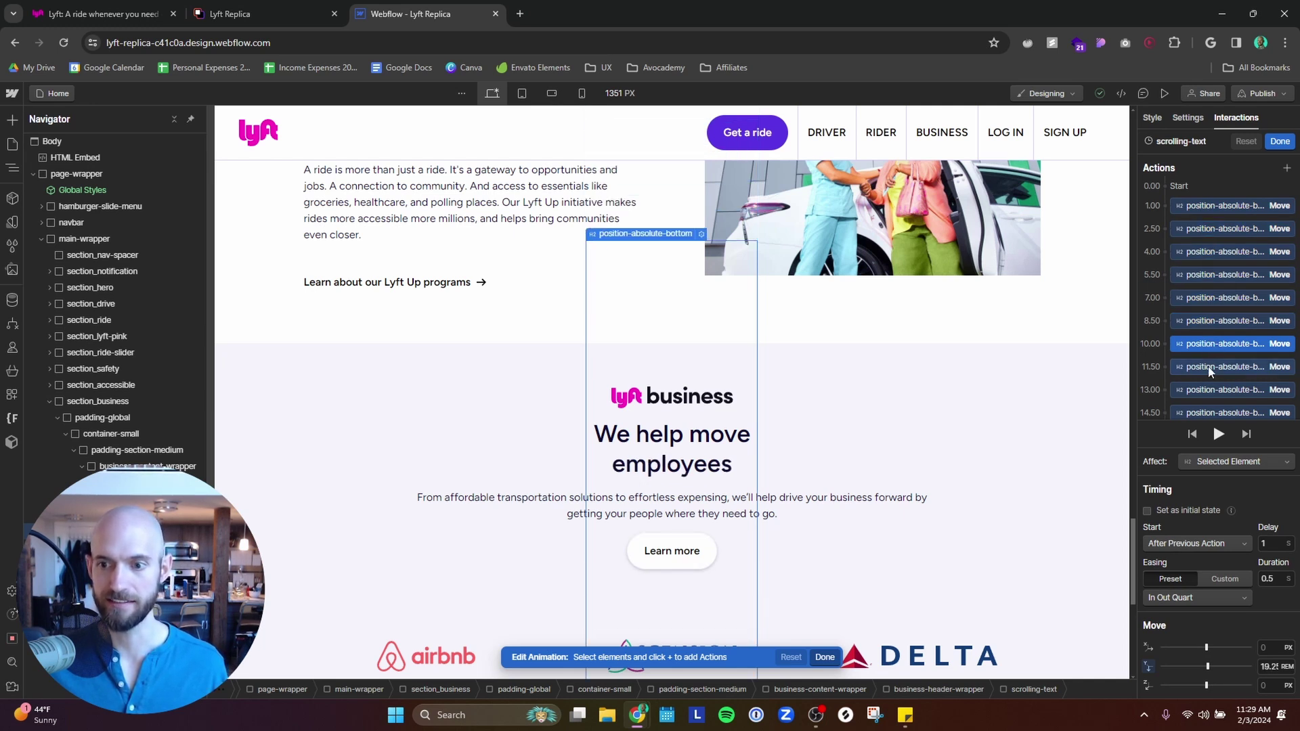
click(1211, 367)
scroll(1211, 369, down, 3)
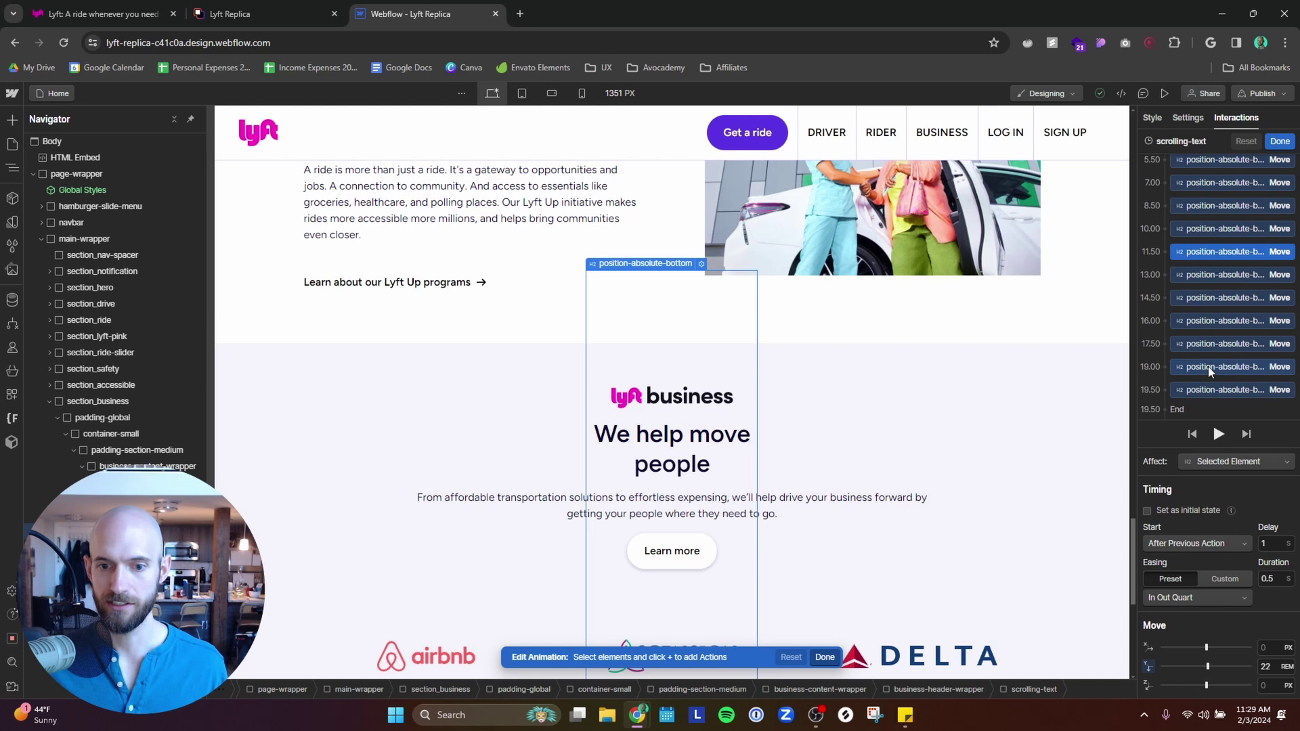
click(1210, 369)
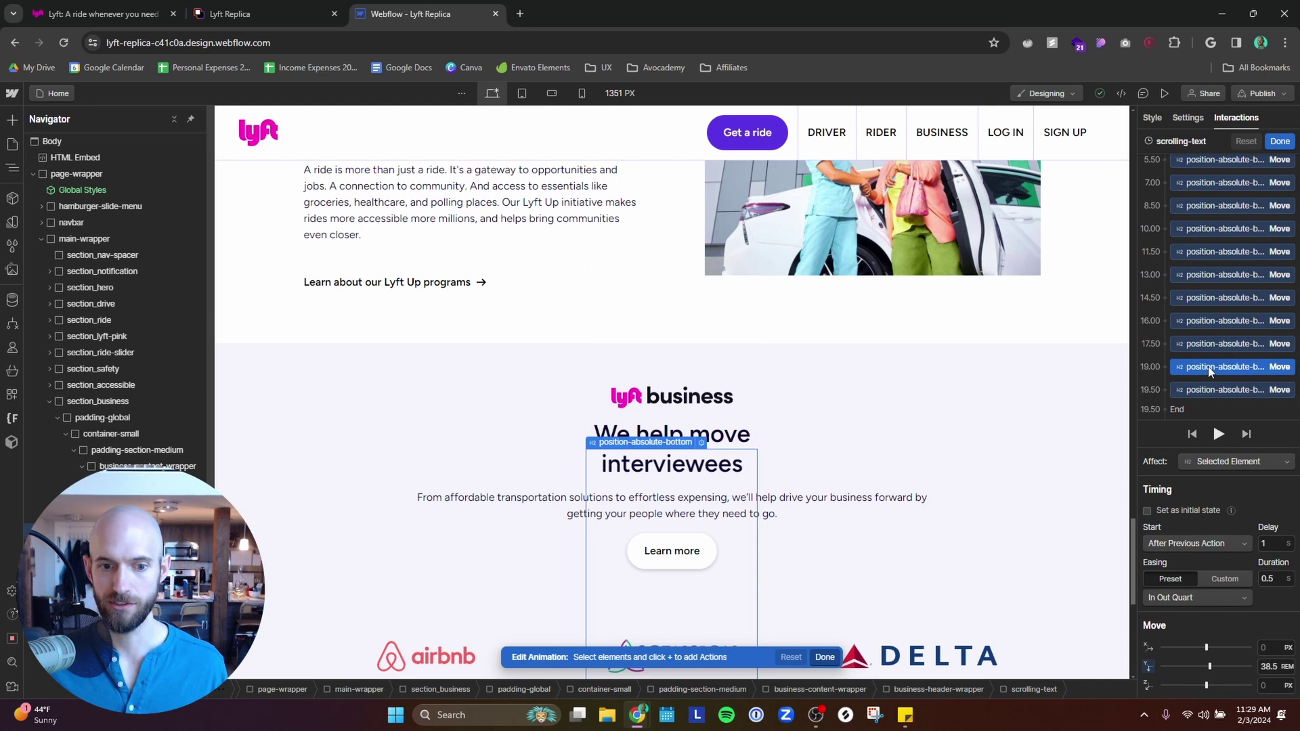
click(1245, 392)
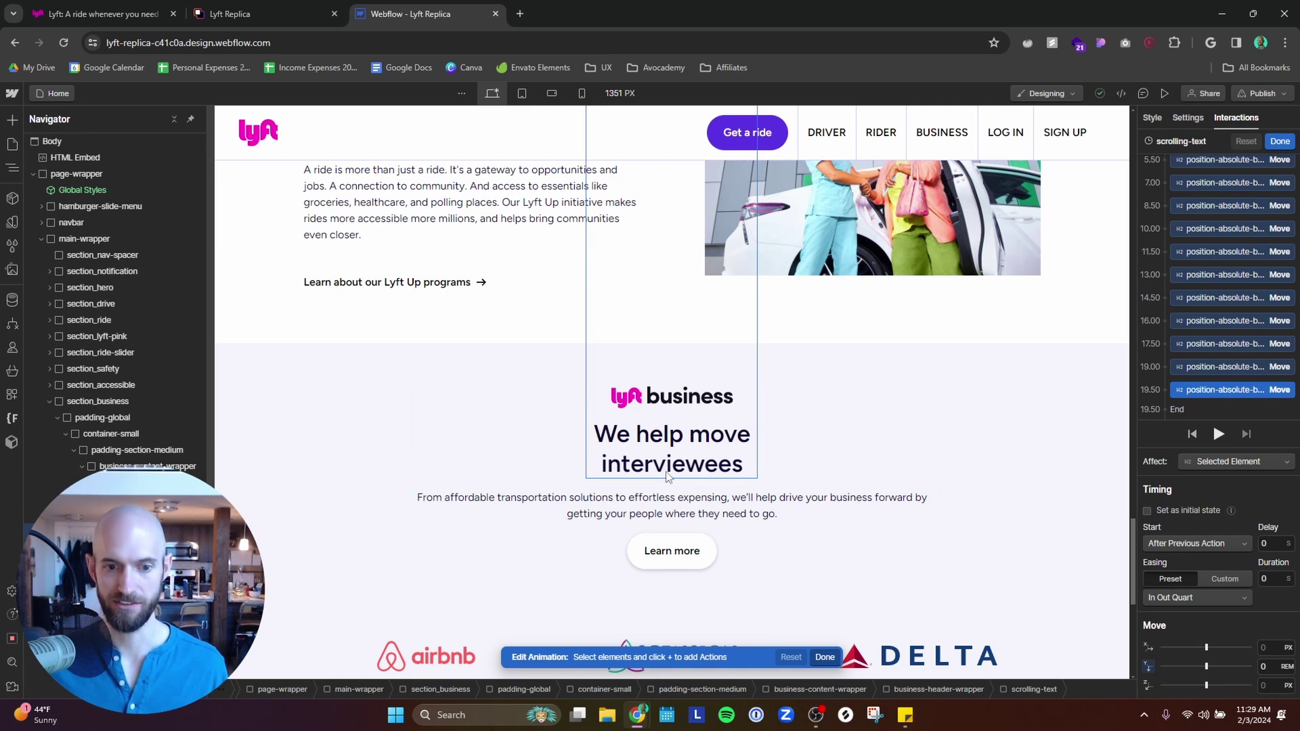
Step: Close the animation editor and advance the published testimonial slider to the fourth testimonial
click(1280, 141)
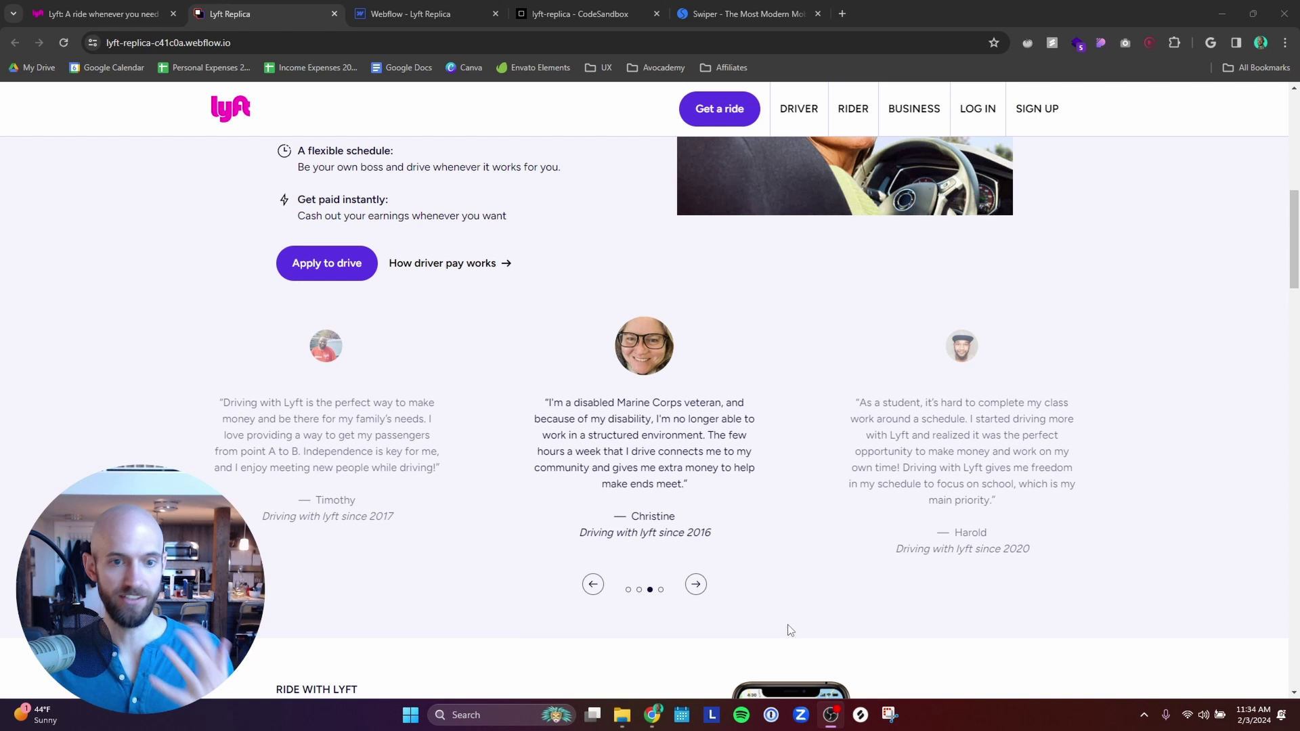
click(697, 585)
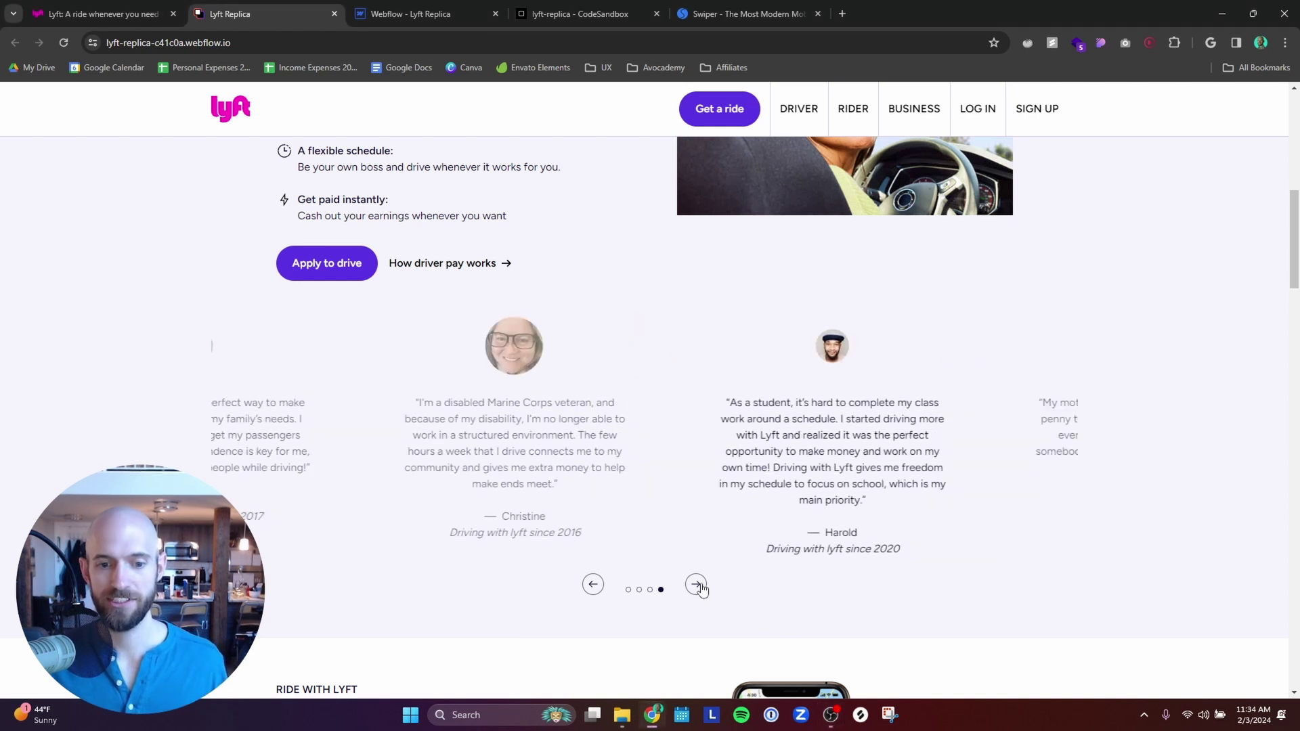
click(697, 585)
click(697, 585)
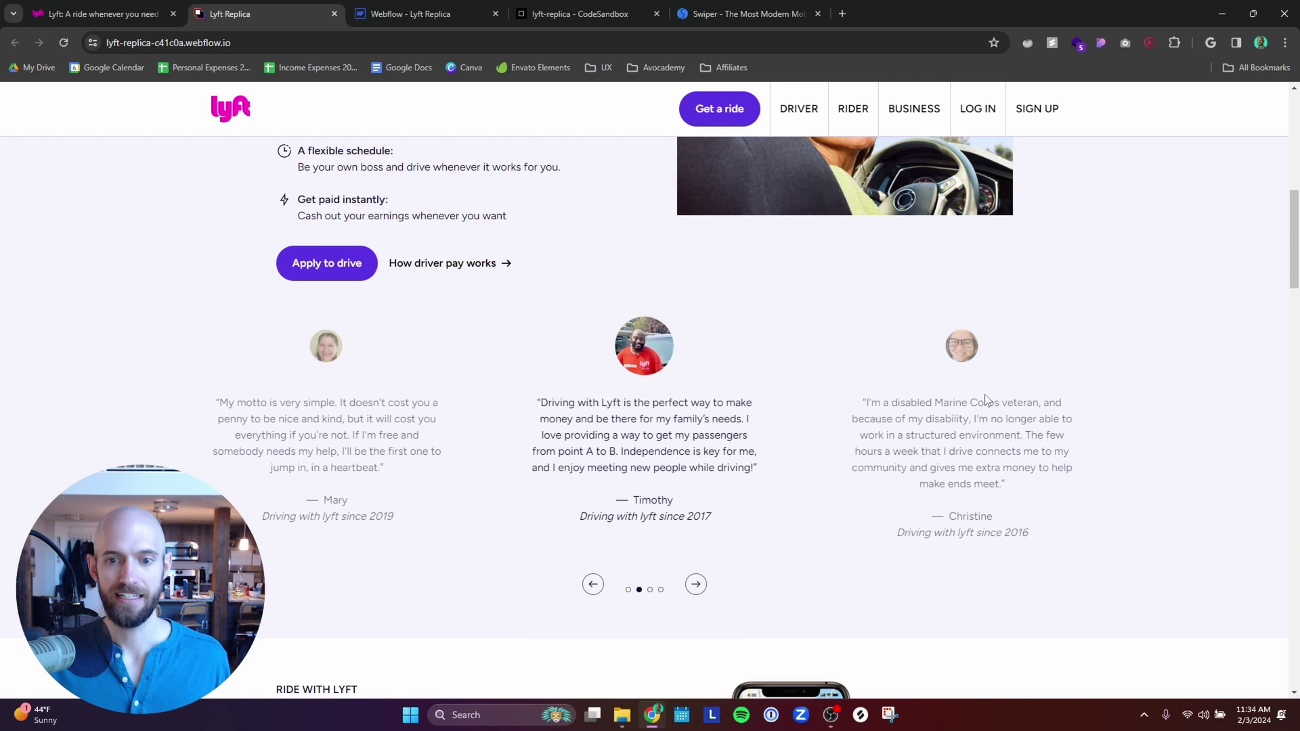
click(697, 585)
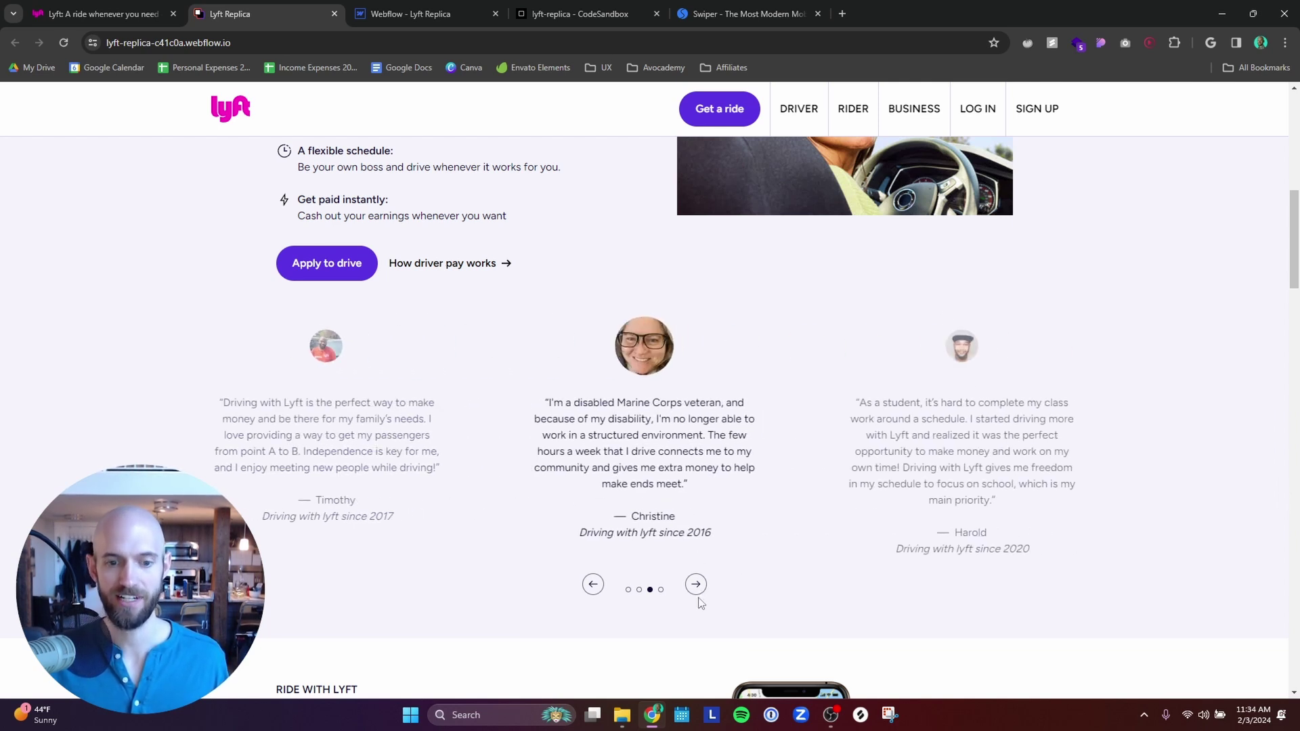
click(696, 585)
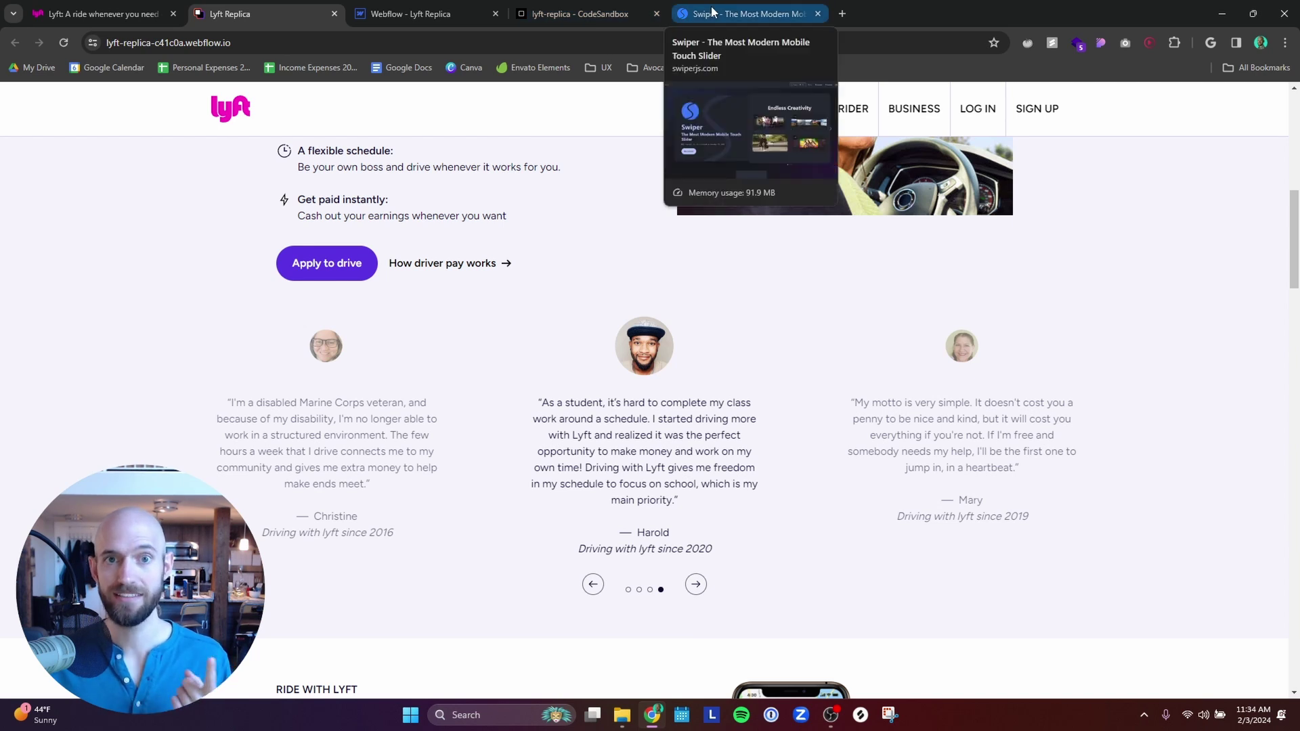
Step: Open Mary's Driver Testimonials CMS item showing her photo, quote and 2019 start year
click(108, 15)
click(420, 15)
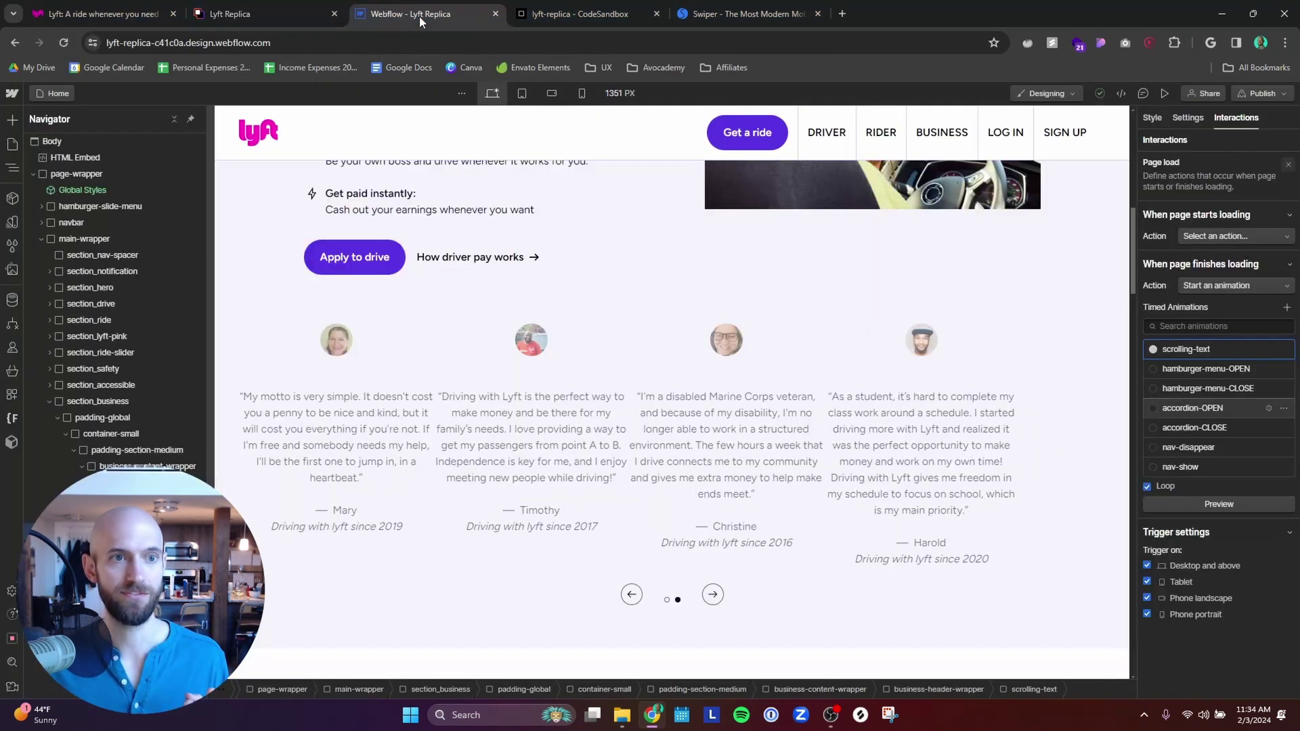
click(12, 303)
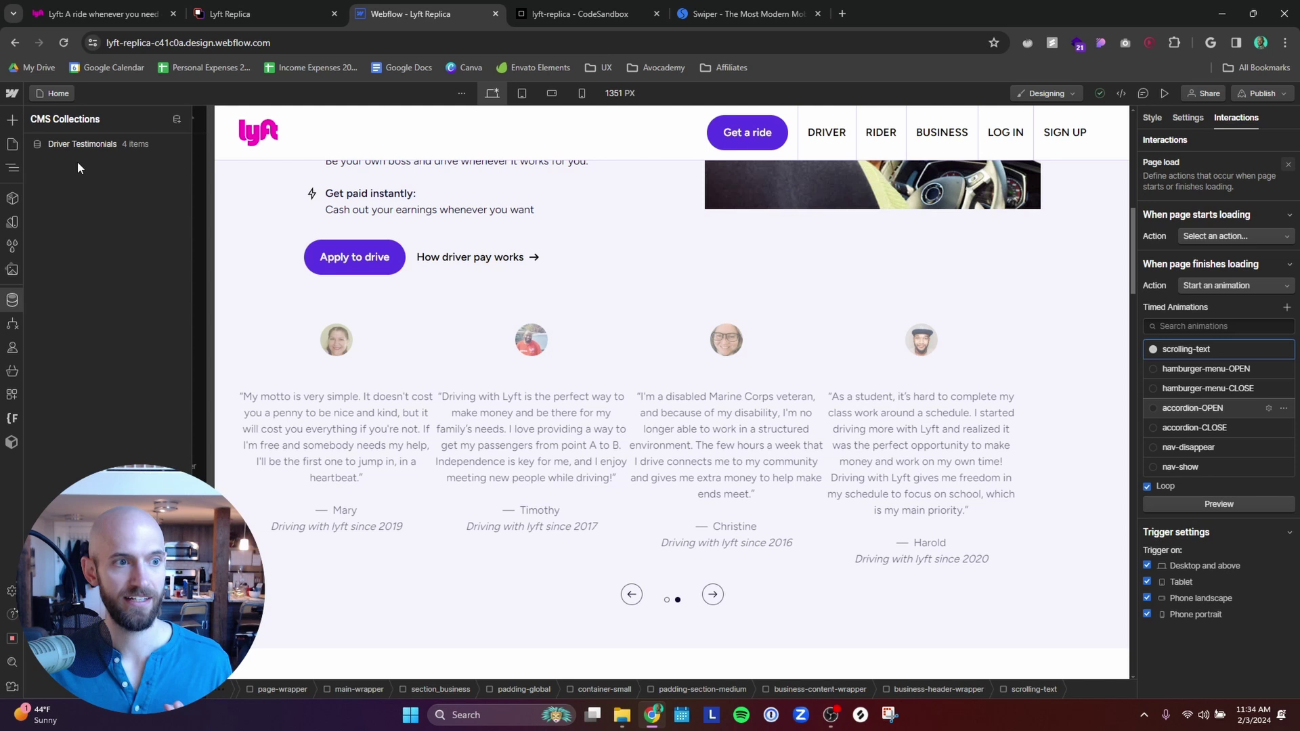
click(82, 145)
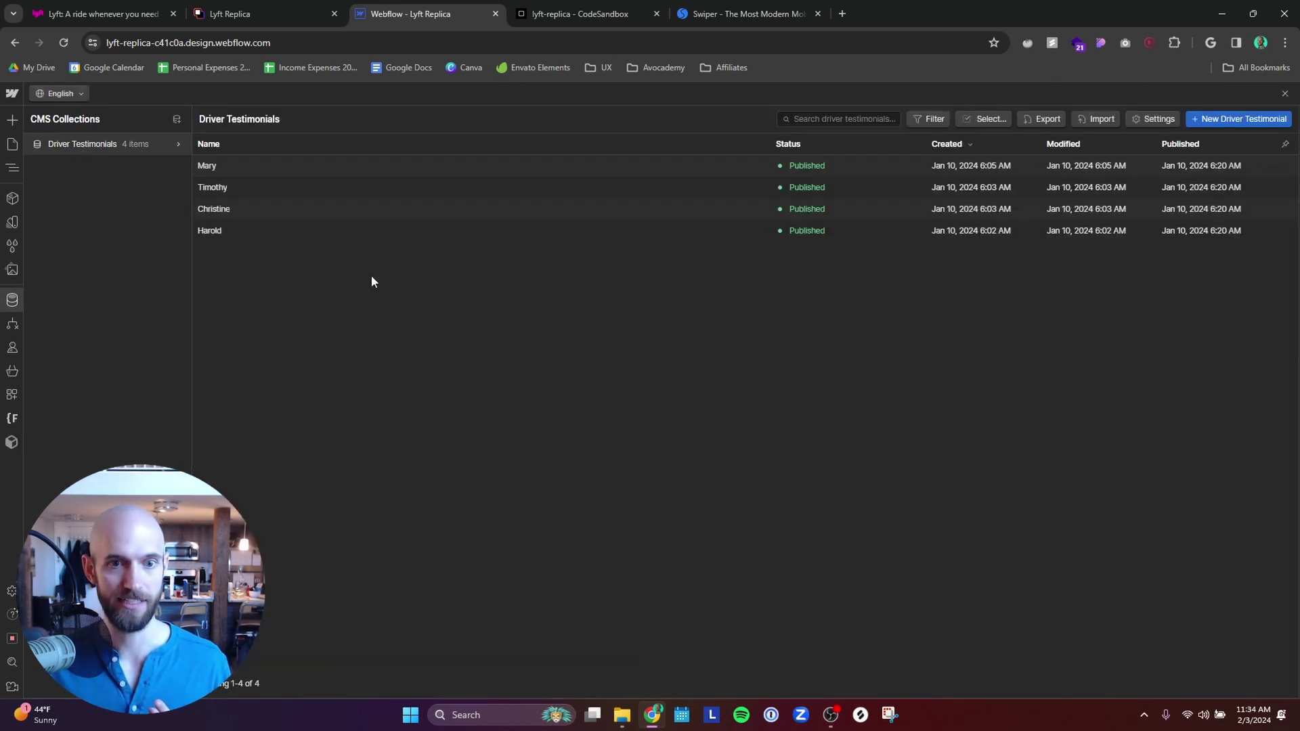
click(666, 167)
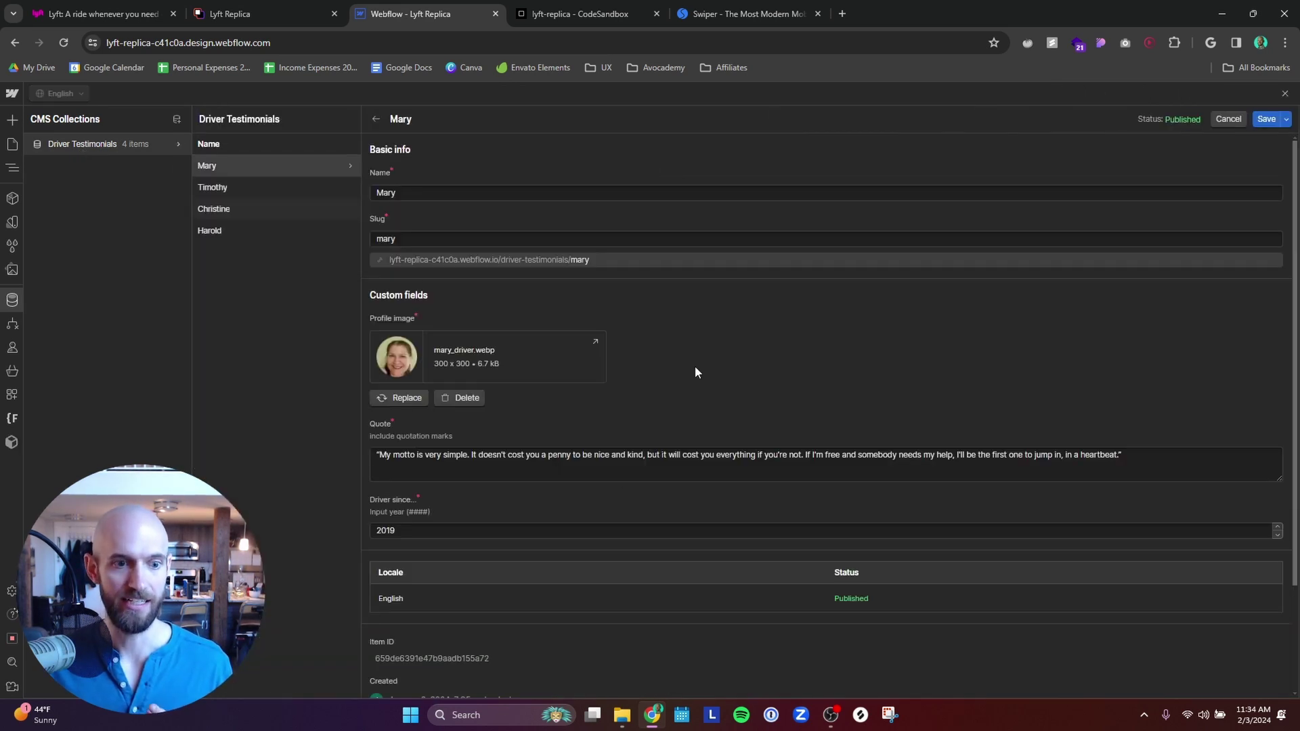
scroll(695, 369, down, 2)
scroll(755, 390, up, 2)
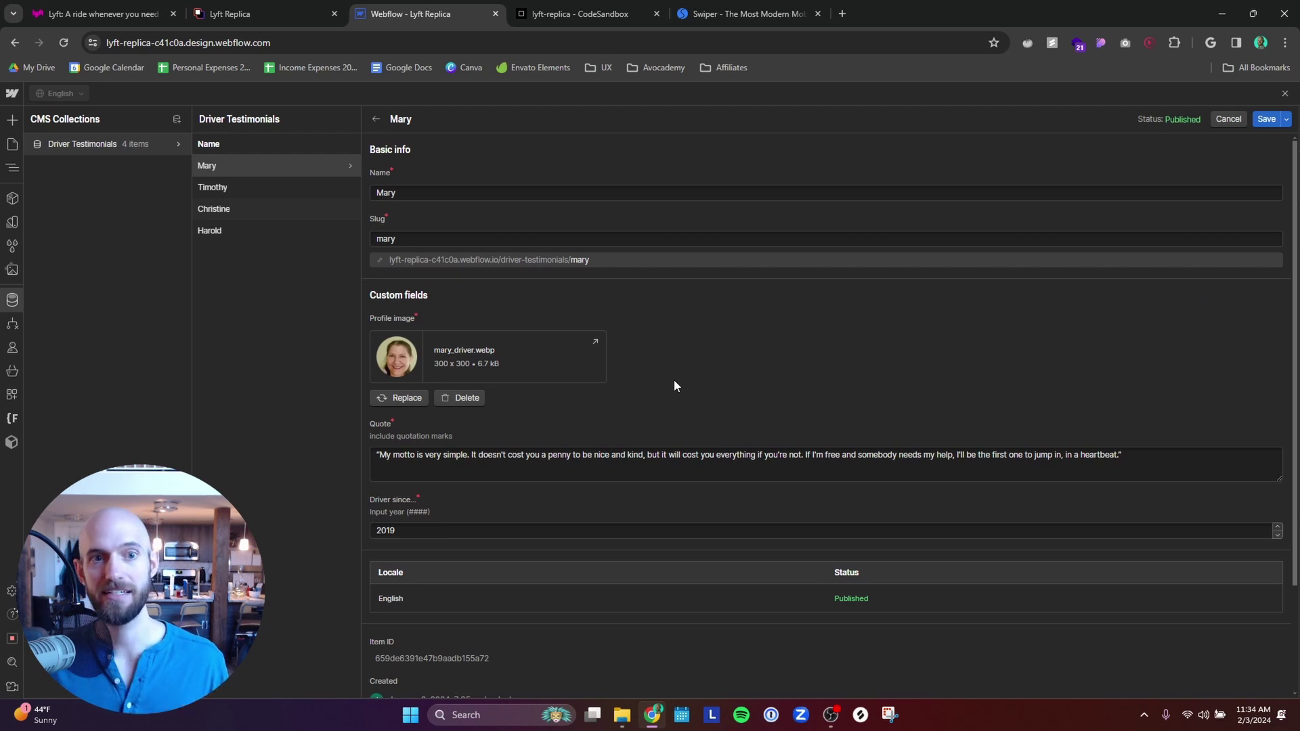
Step: Switch to the swiperjs.com homepage with its demo sliders
click(742, 11)
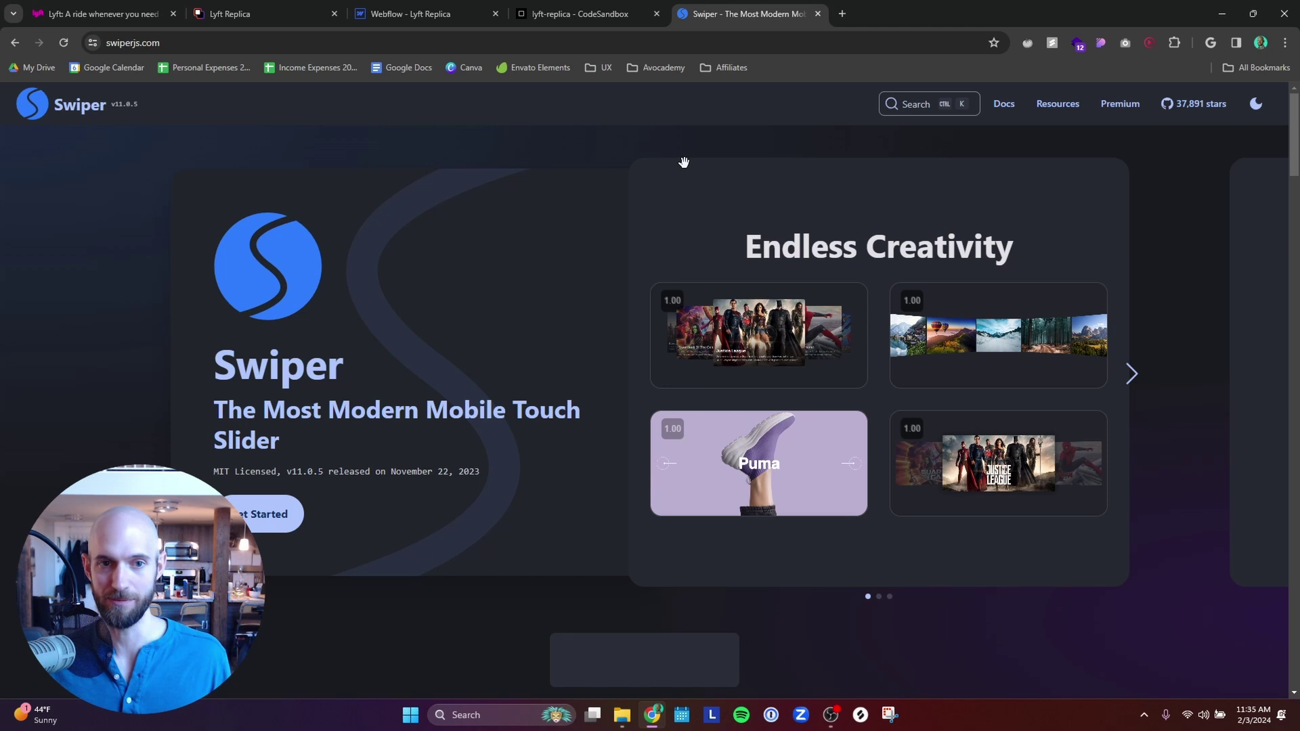
Step: In the lyft-replica sandbox's main.js, highlight slidesPerView: 3 and the 10% spaceBetween value
click(562, 13)
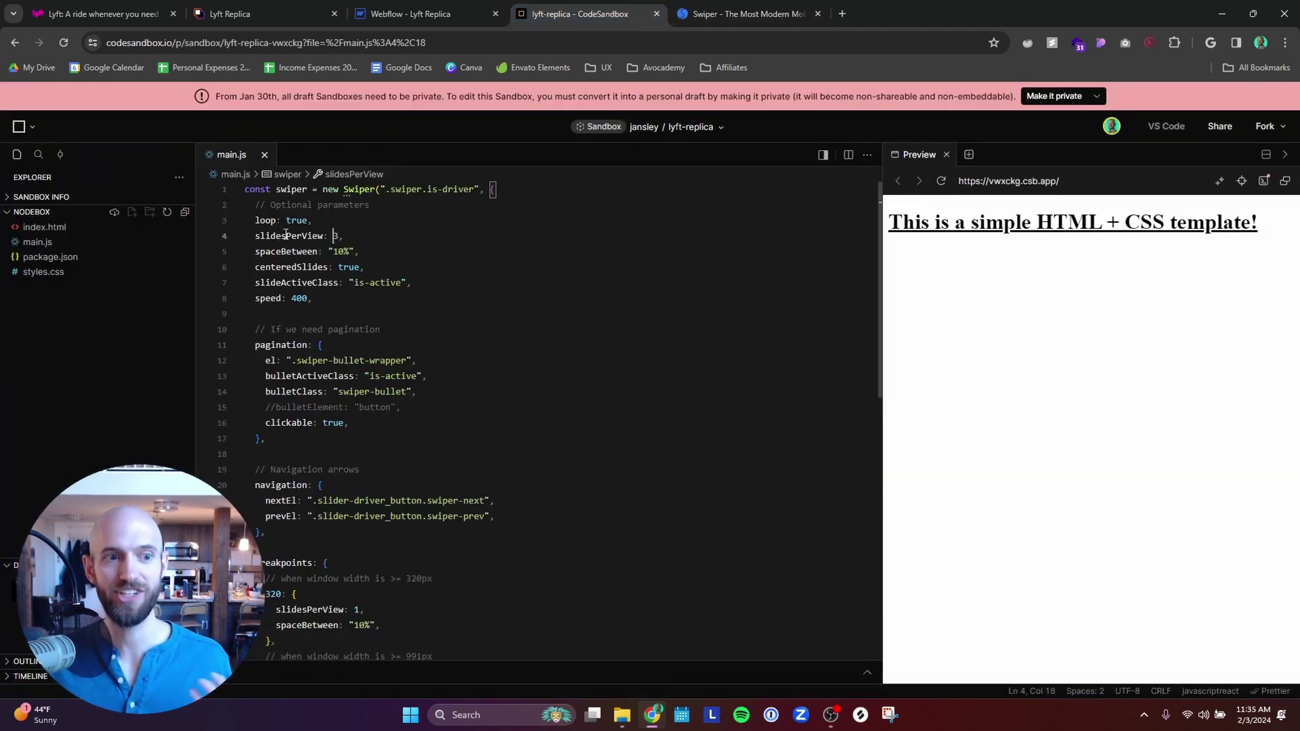
scroll(288, 240, down, 3)
scroll(291, 249, up, 3)
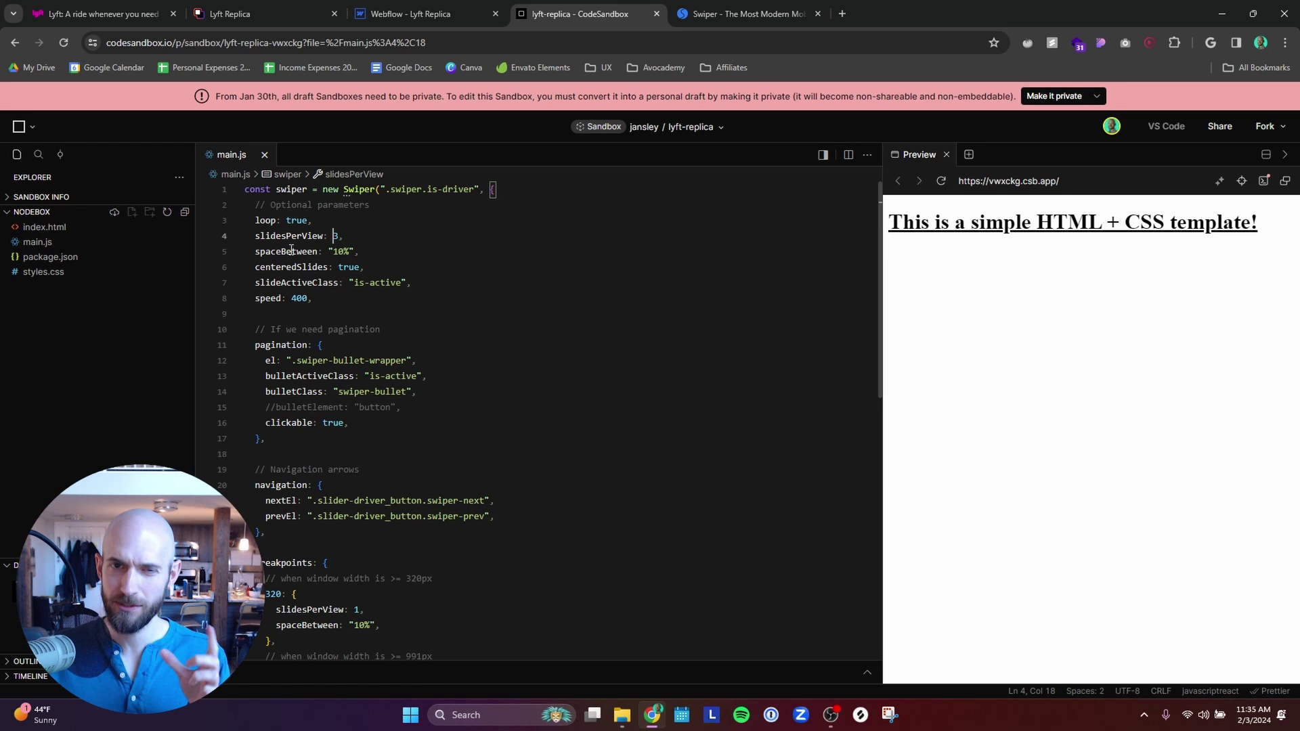
mouse_move(260, 238)
mouse_down()
mouse_move(340, 237)
mouse_move(259, 237)
mouse_up()
click(365, 235)
click(297, 252)
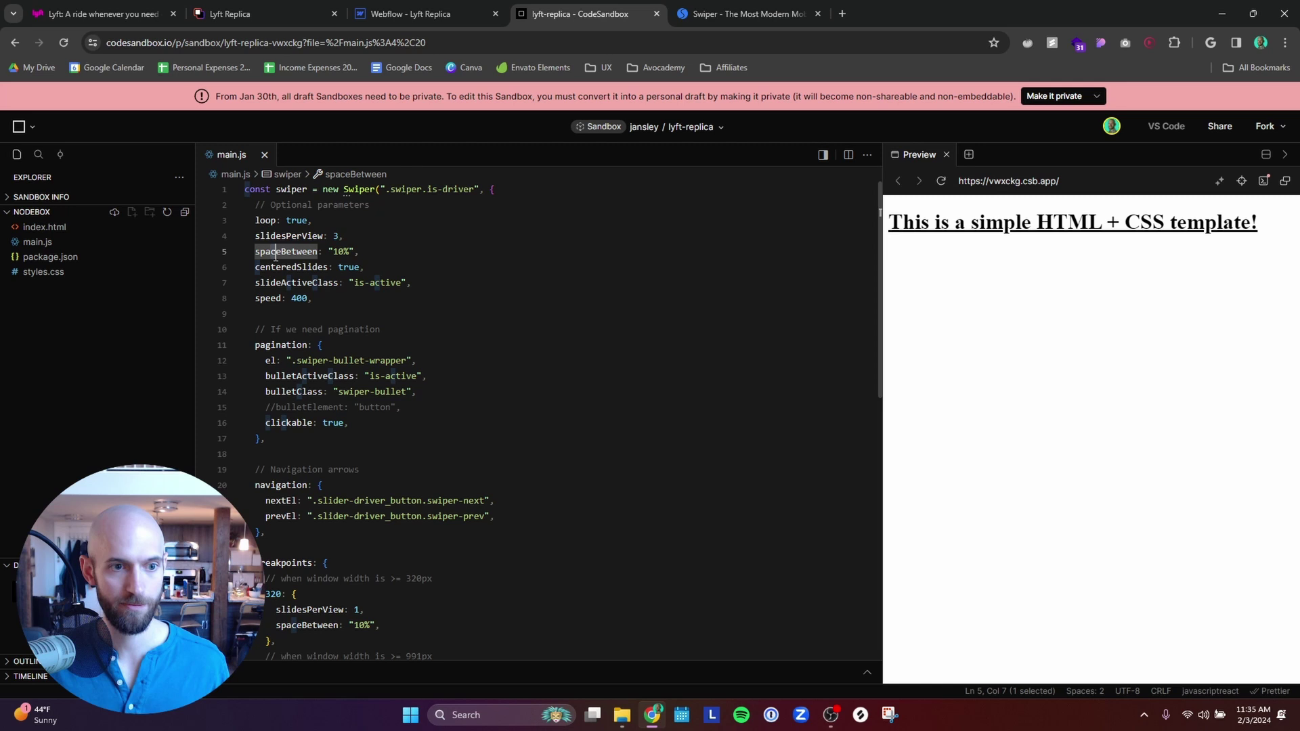
drag(350, 252, 332, 252)
Step: Highlight the breakpoints block: 1 slide at 320px and 3 slides at 991px
scroll(371, 264, down, 1)
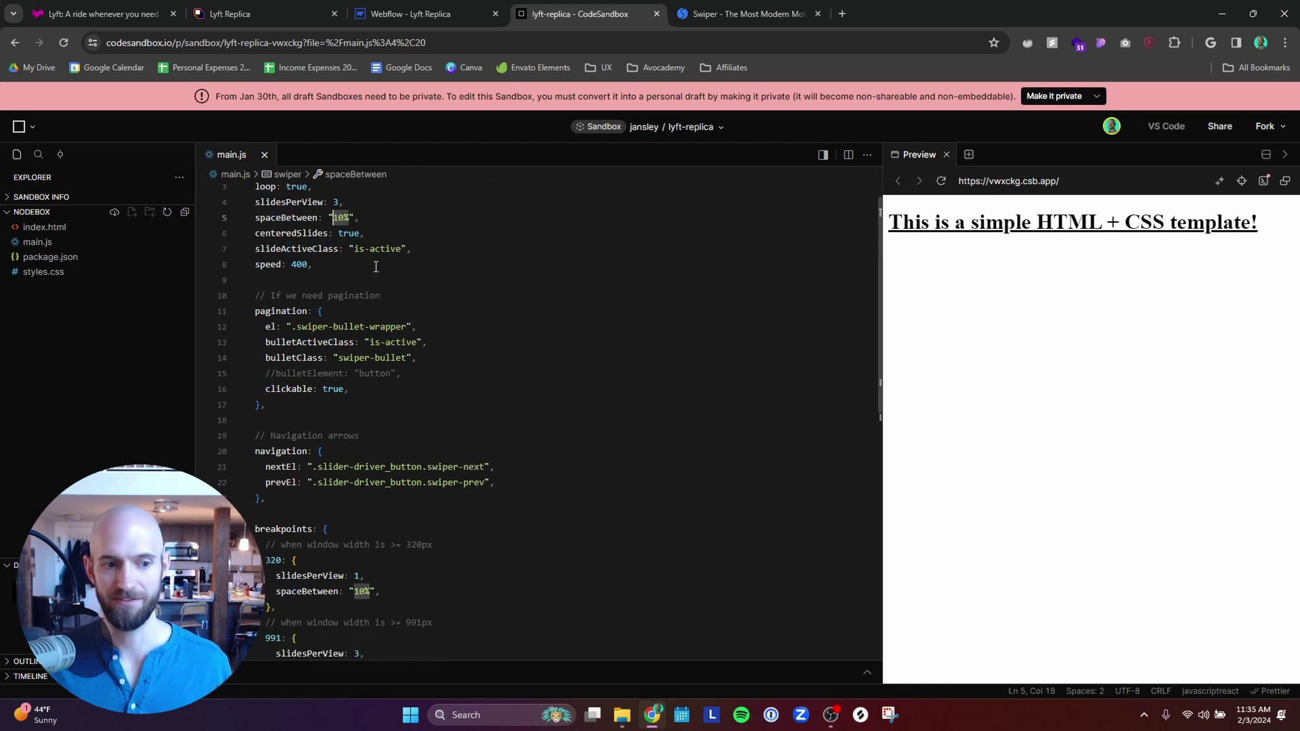
scroll(533, 354, down, 1)
scroll(533, 359, down, 1)
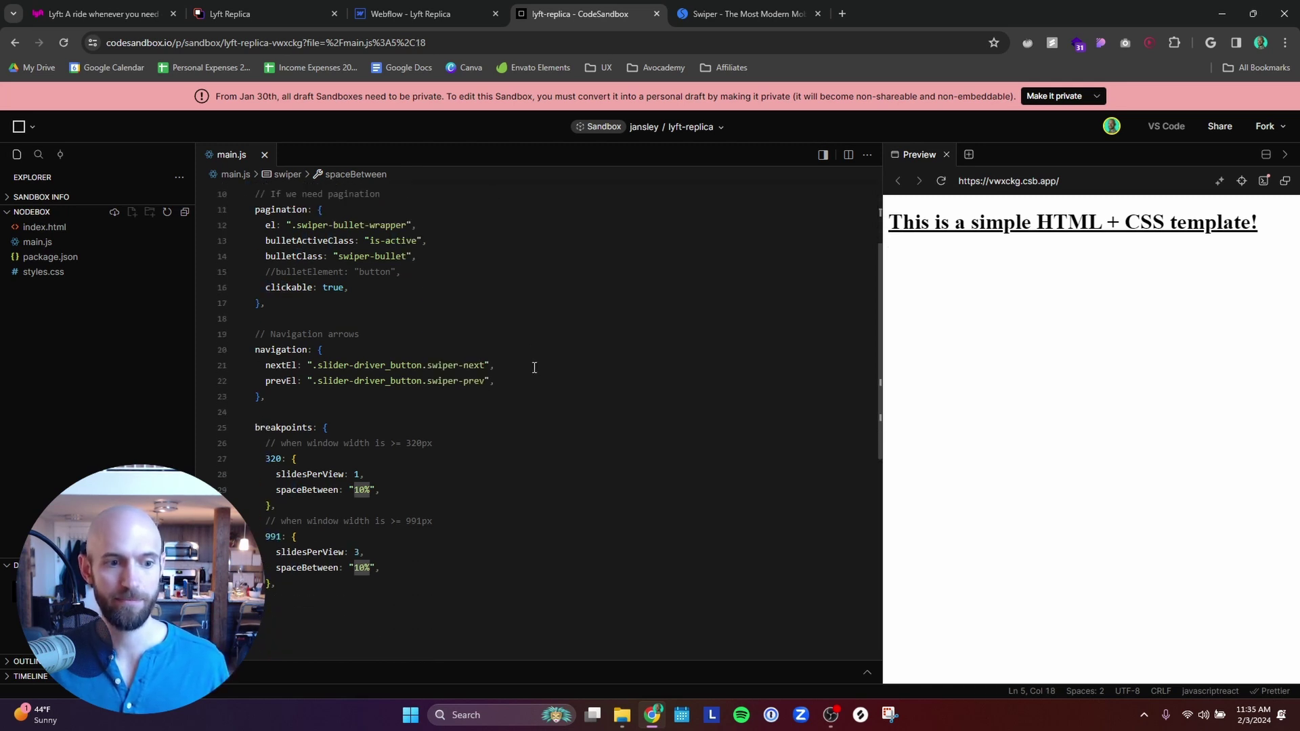
click(405, 565)
key(shift+Up)
key(shift+Up)
key(shift+Up)
key(shift+Up)
key(shift+Up)
key(shift+Up)
key(shift+Up)
key(shift+Up)
key(shift+Up)
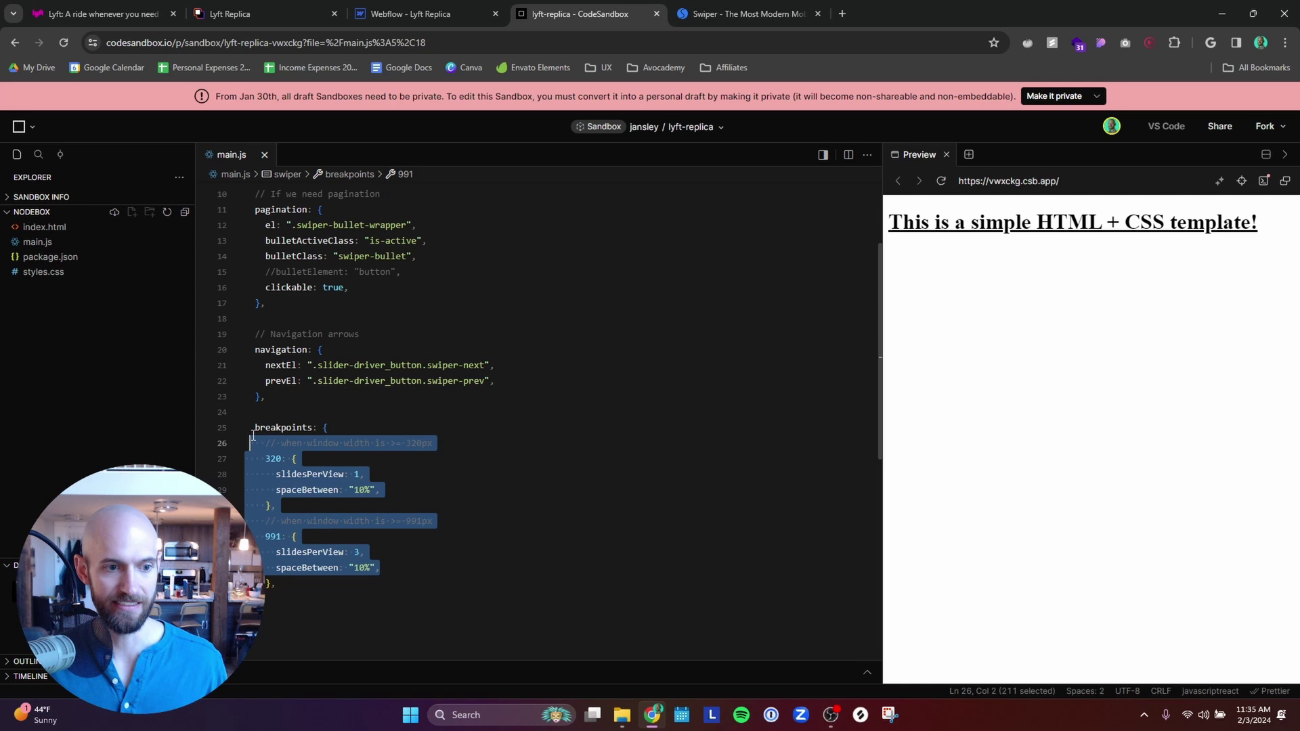
key(shift+Home)
click(503, 450)
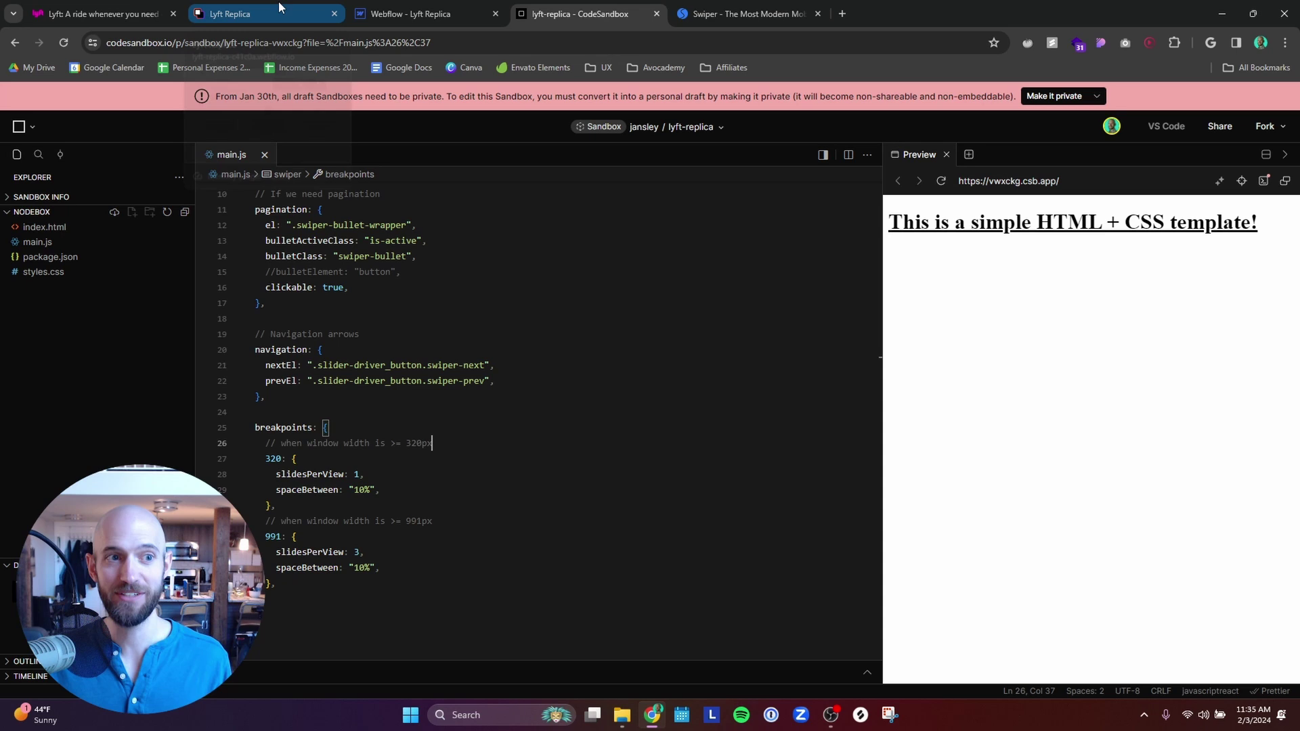
Step: On the published replica, advance the testimonial slider twice at full window width
mouse_move(280, 7)
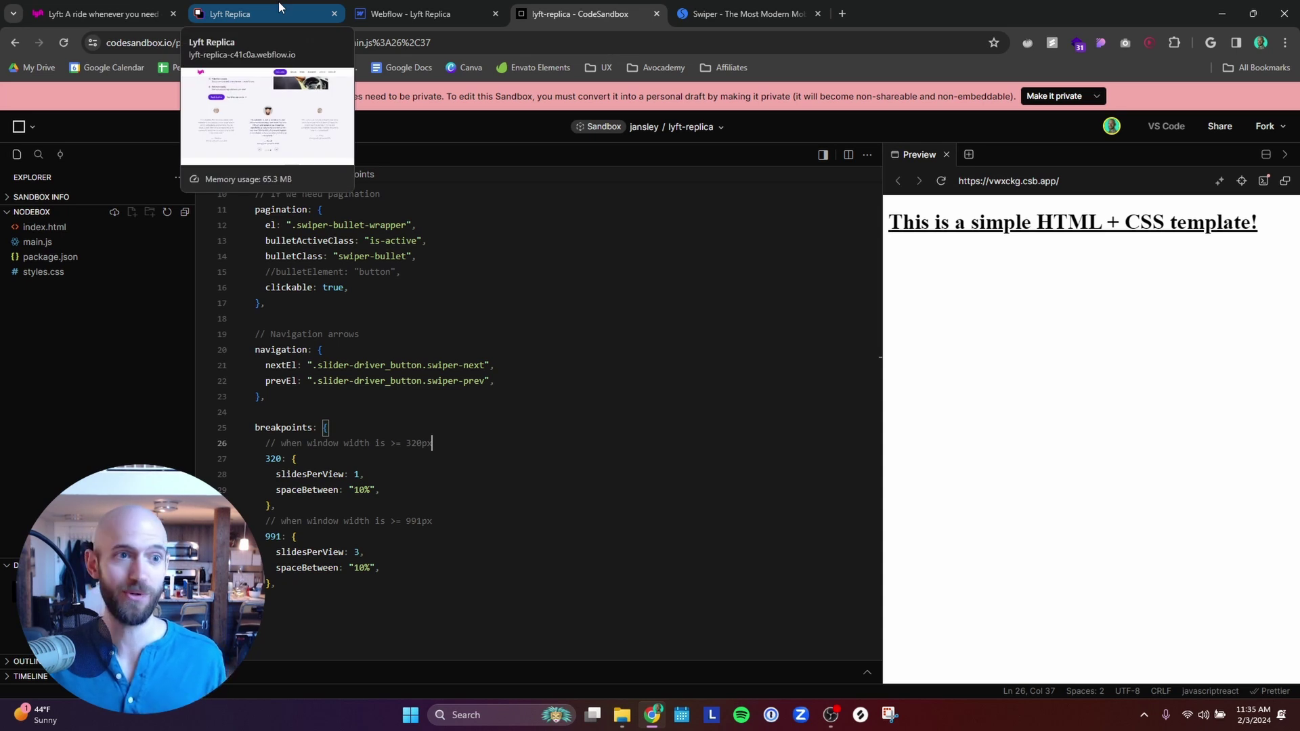
click(280, 8)
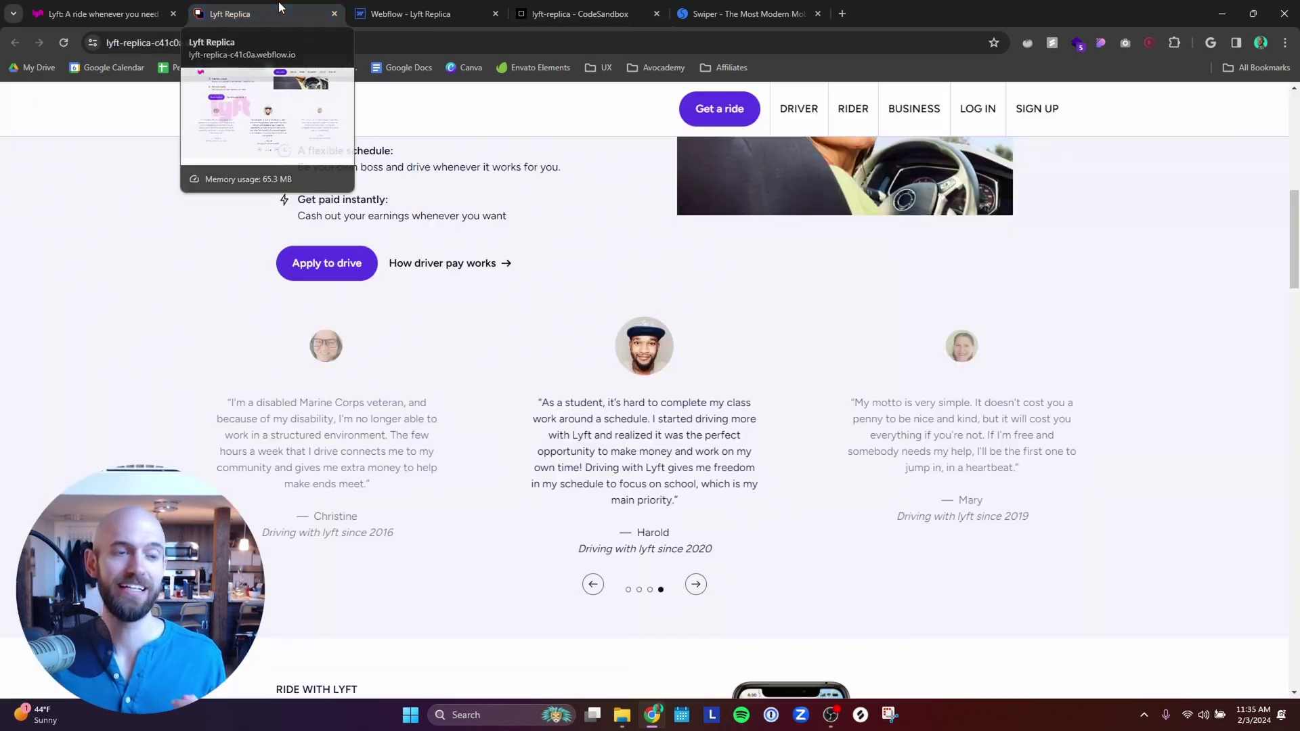
click(701, 588)
click(699, 592)
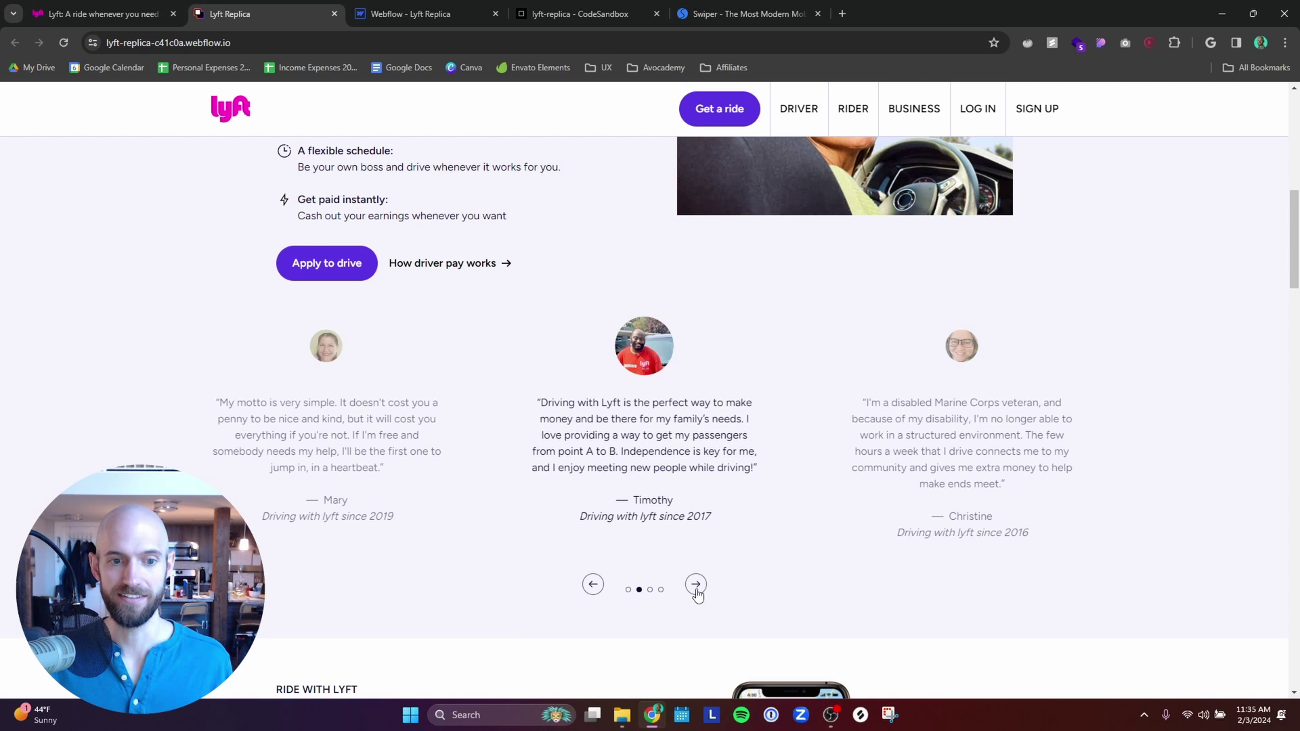
Step: Narrow the window and cycle the slider to Harold and Mary, then maximise and advance to Timothy
click(1251, 14)
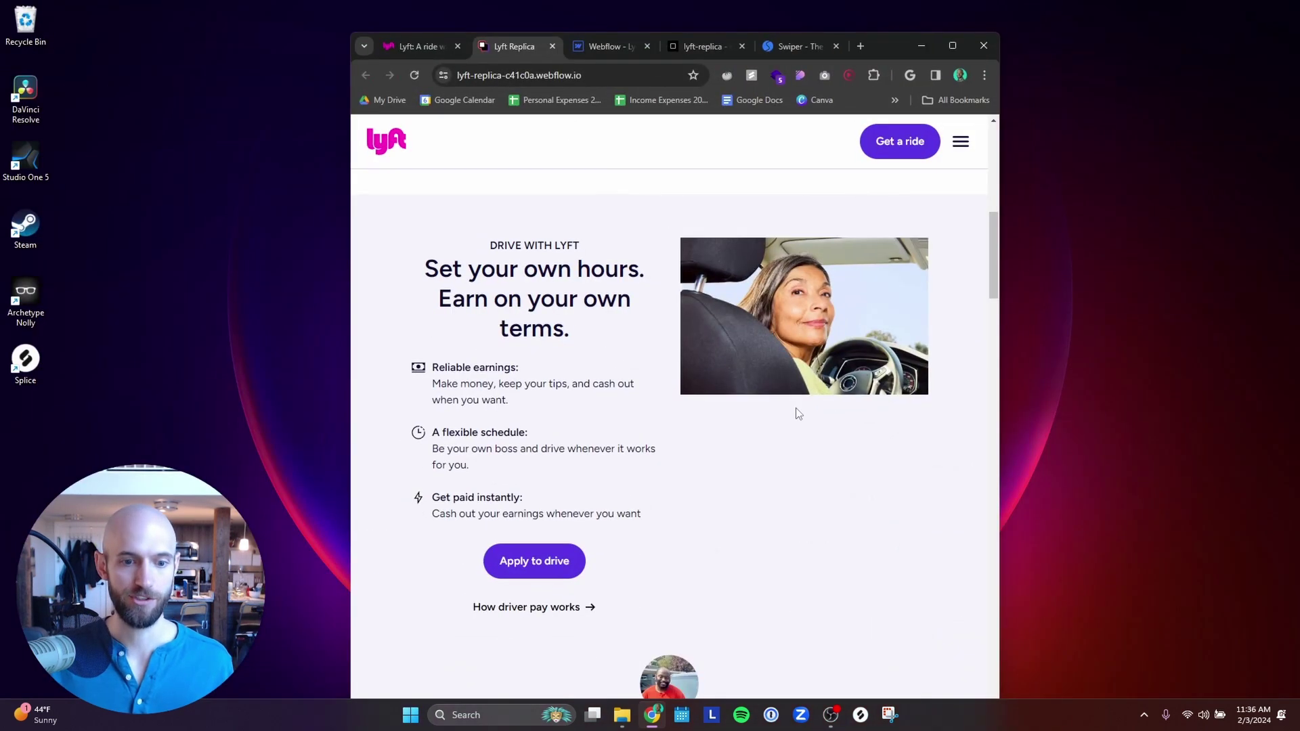
scroll(797, 411, down, 5)
click(721, 515)
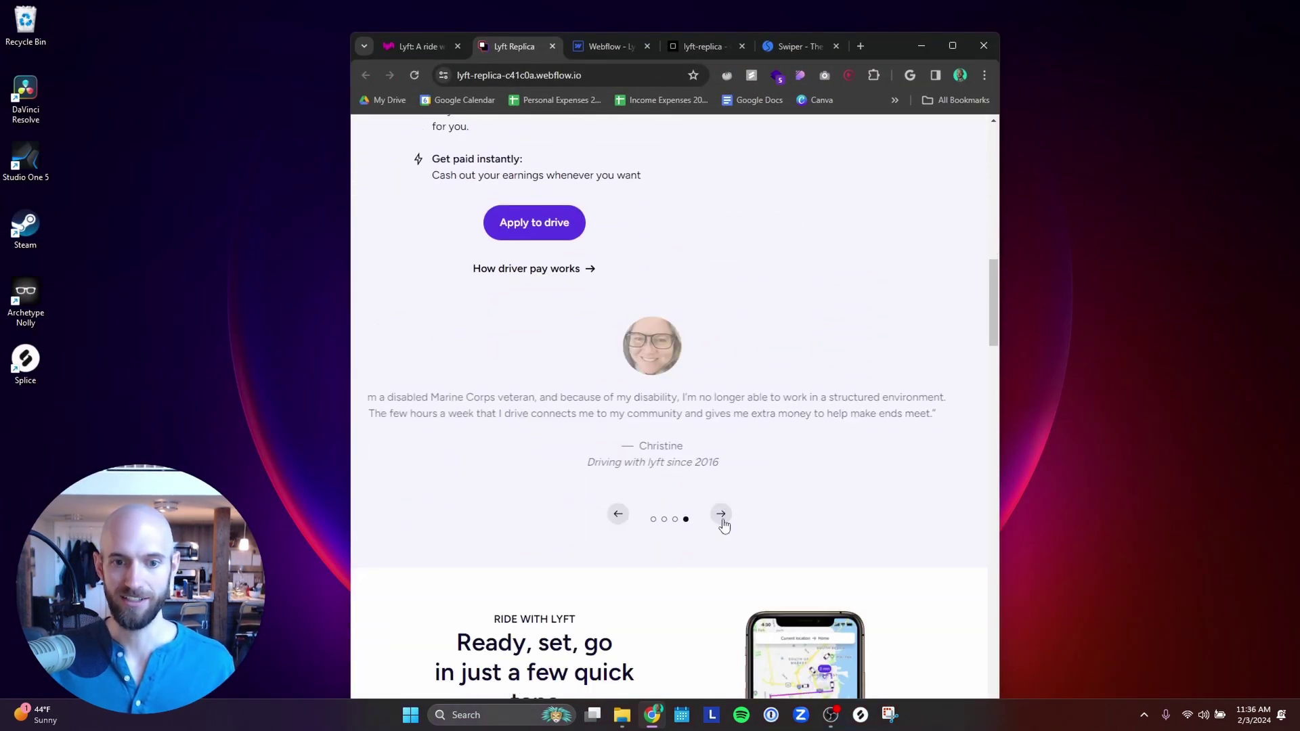
click(721, 514)
click(721, 514)
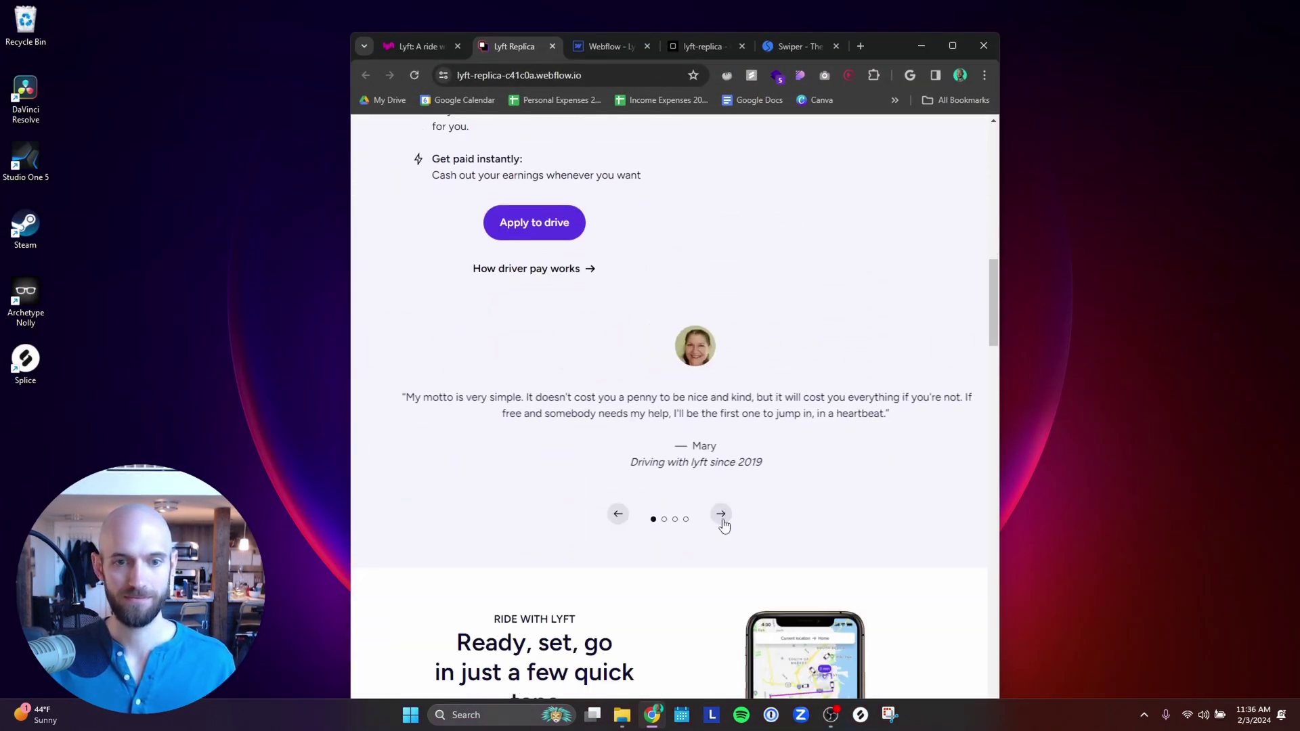
click(953, 45)
scroll(781, 427, up, 5)
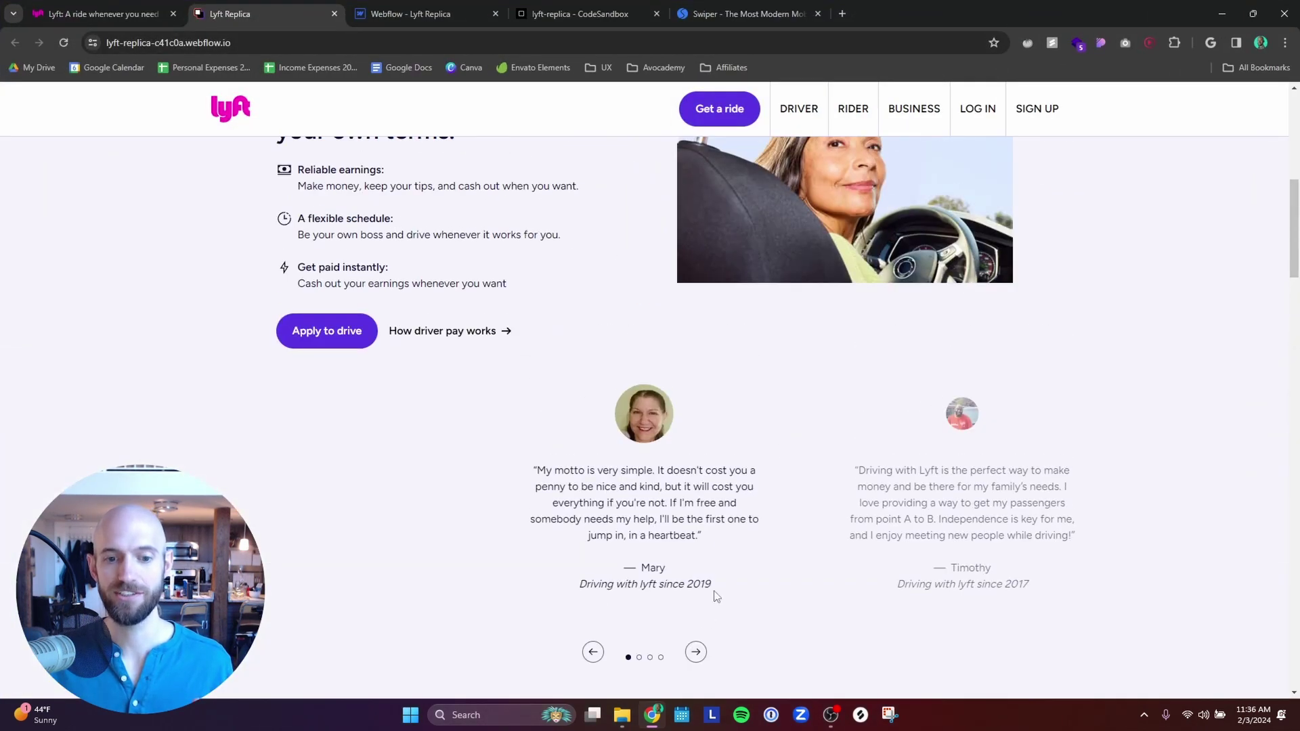
click(696, 652)
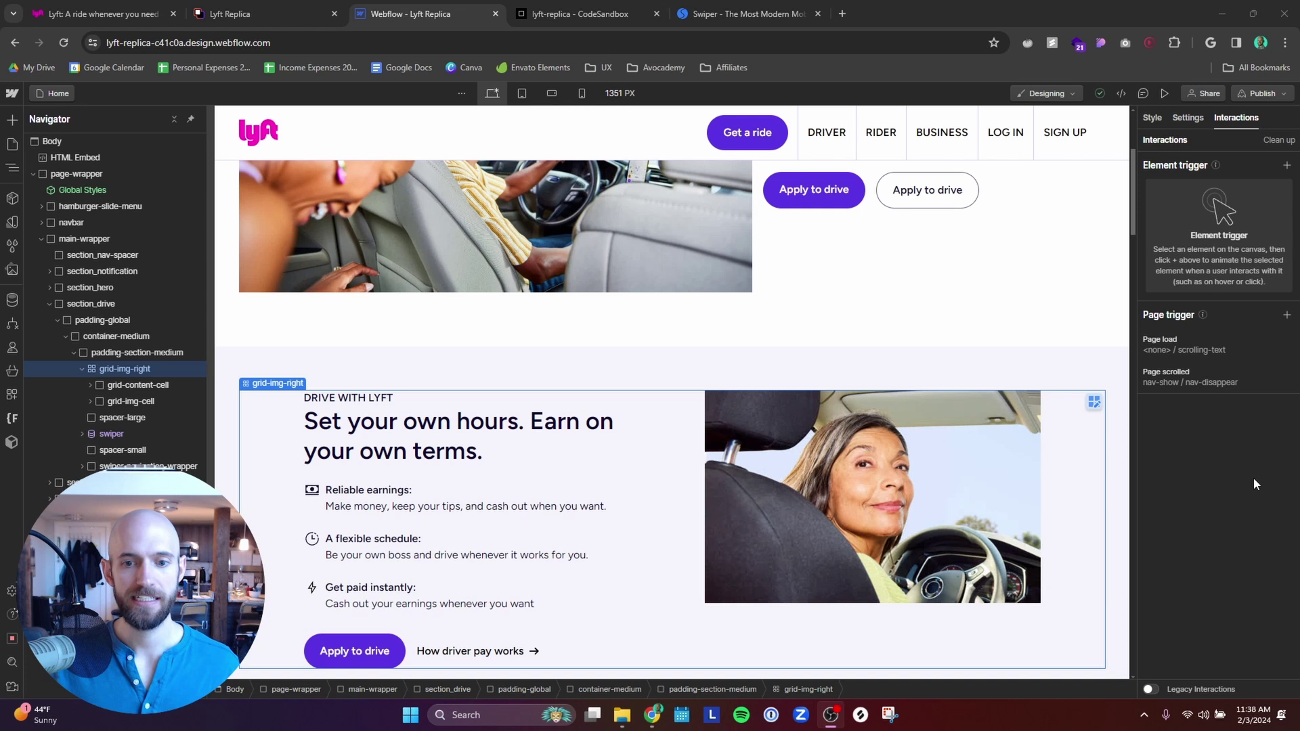
Step: Scroll down and select the Lyft Pink section's grid-img-left layout
scroll(993, 548, down, 3)
scroll(1065, 372, down, 9)
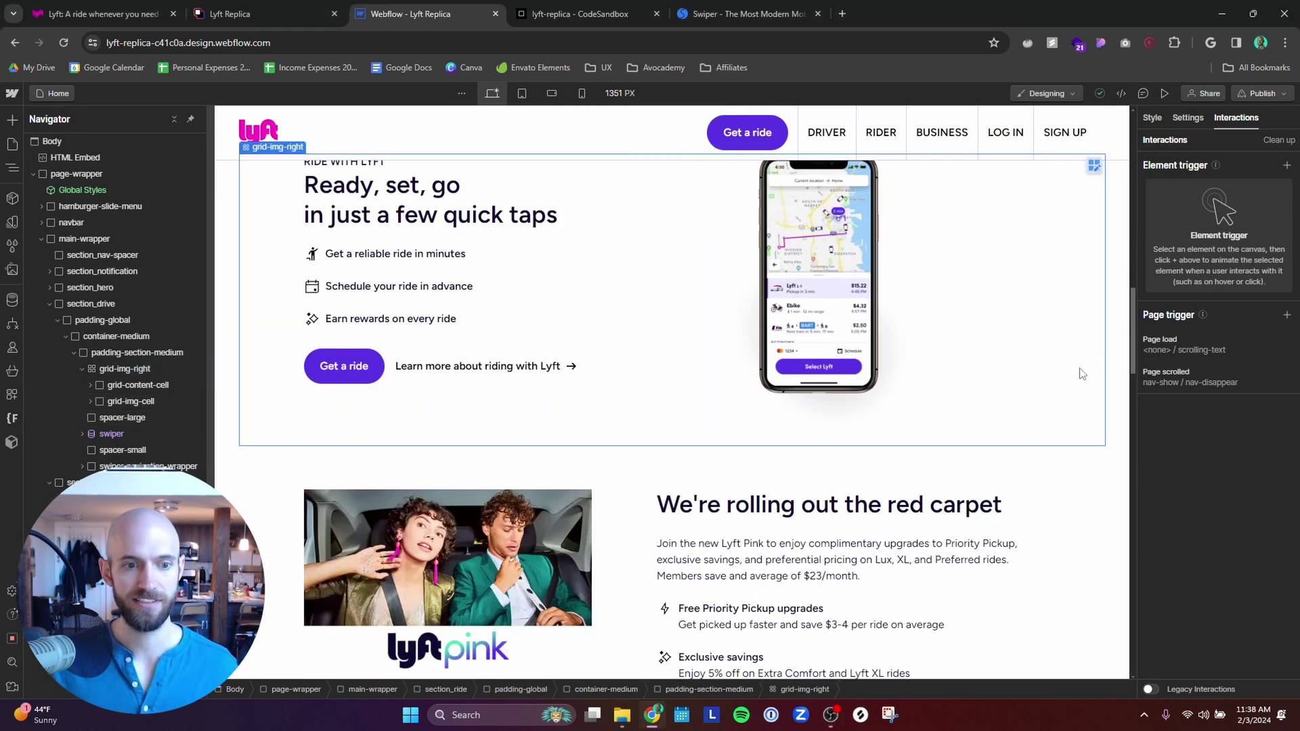
scroll(1081, 372, down, 5)
click(1054, 416)
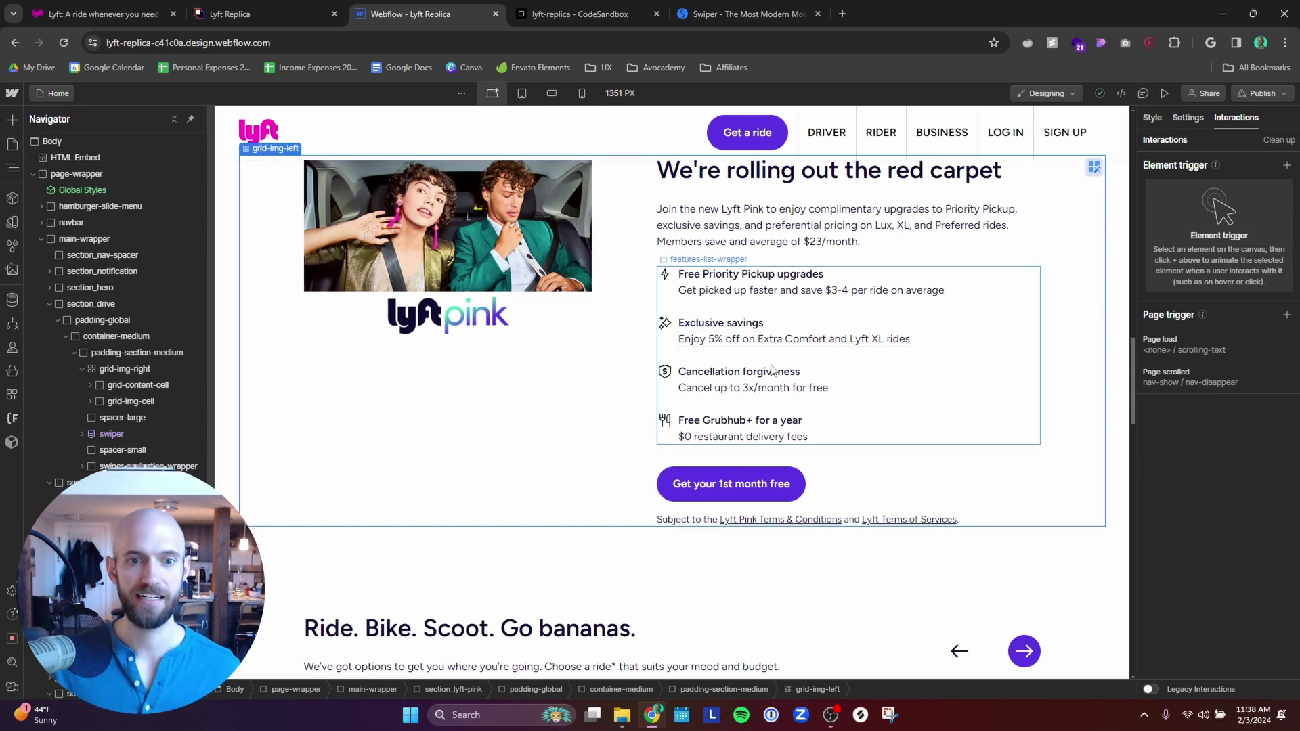
Step: Compare with the Ready, set, go grid-img-right layout, then reselect Lyft Pink's grid-img-left
scroll(769, 363, down, 10)
scroll(763, 359, down, 2)
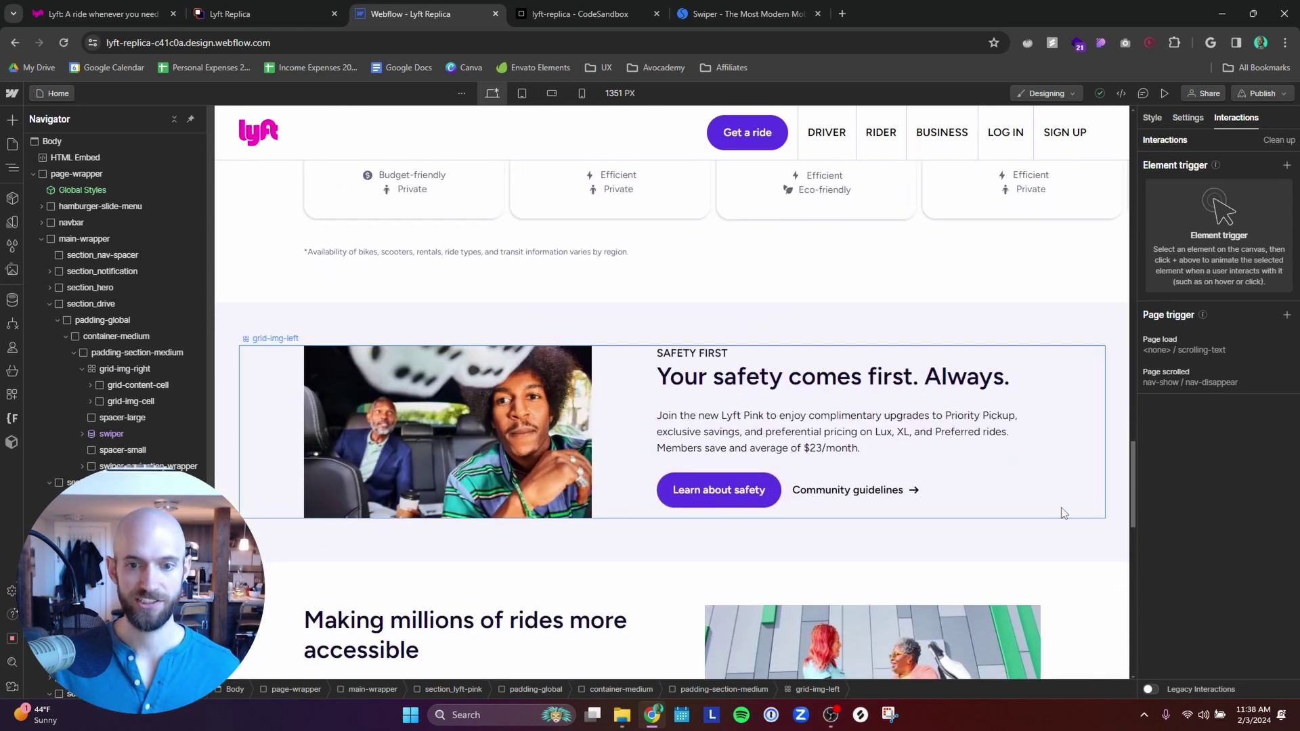
scroll(1063, 513, up, 12)
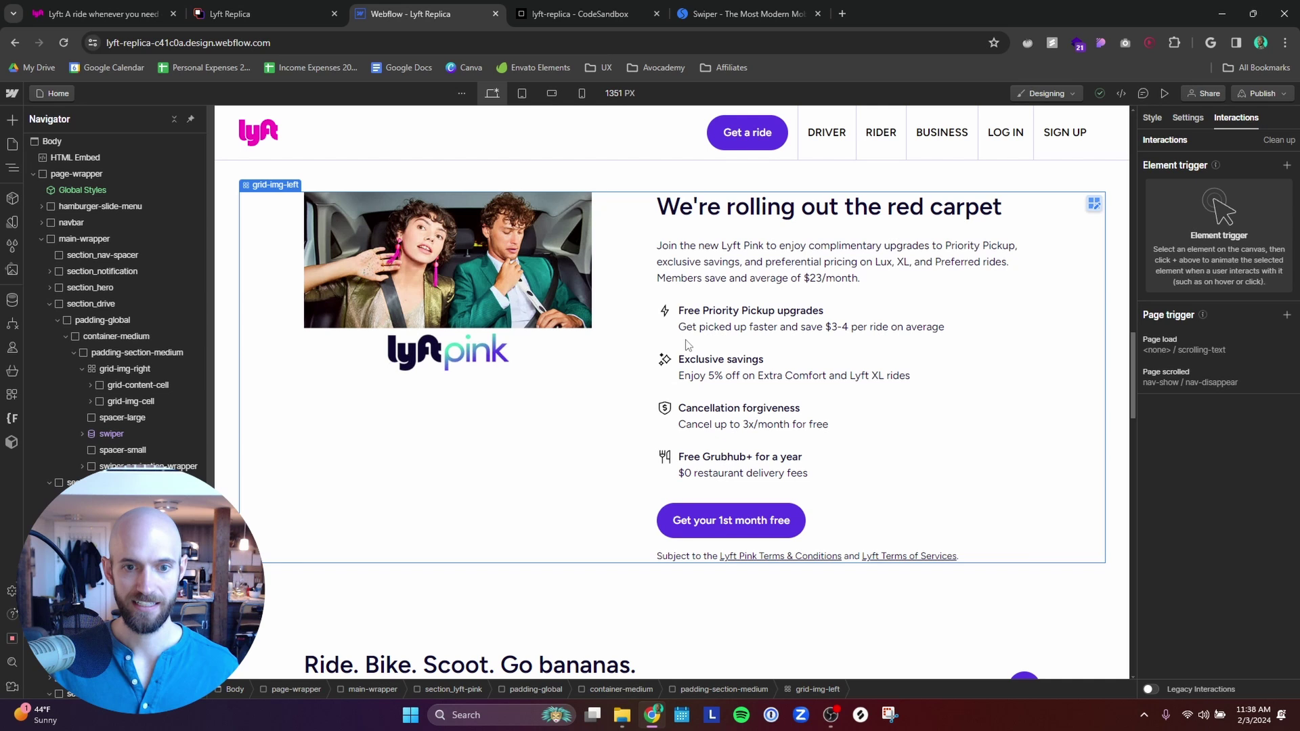
scroll(765, 396, down, 14)
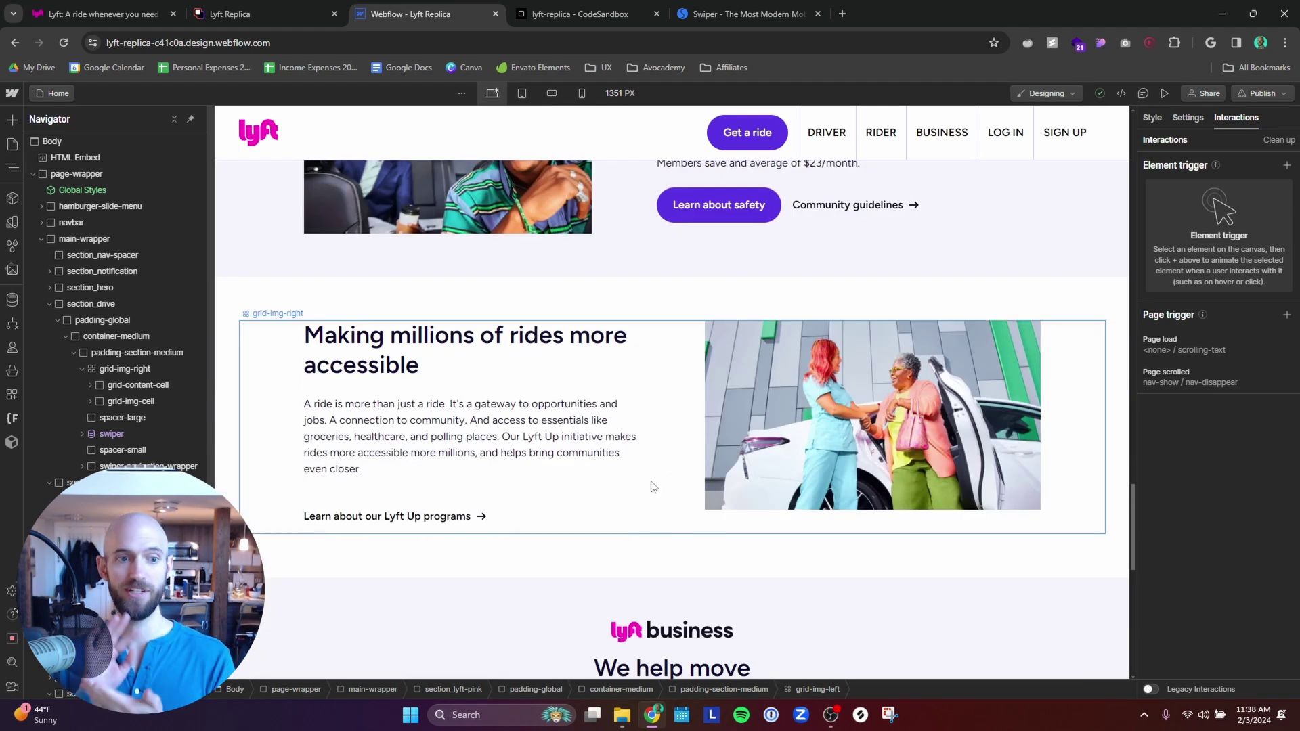
scroll(653, 487, up, 5)
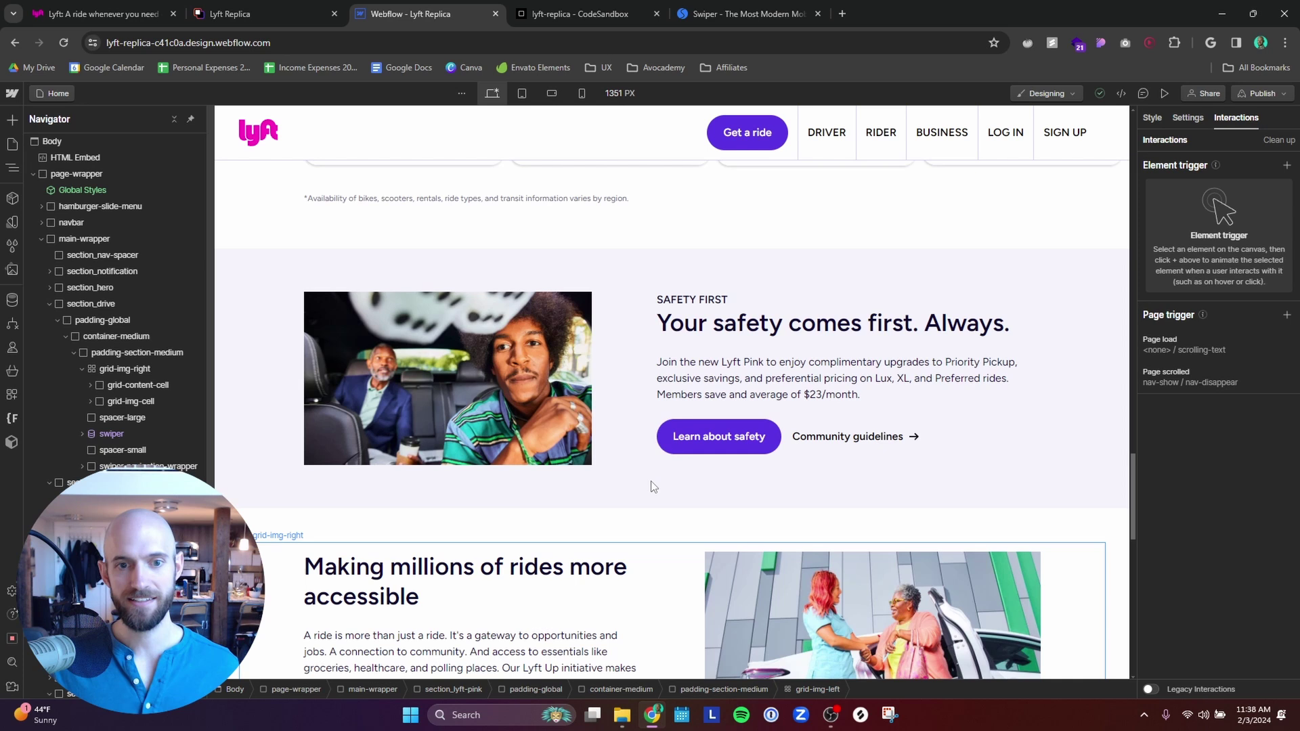
scroll(766, 421, up, 5)
scroll(766, 422, up, 6)
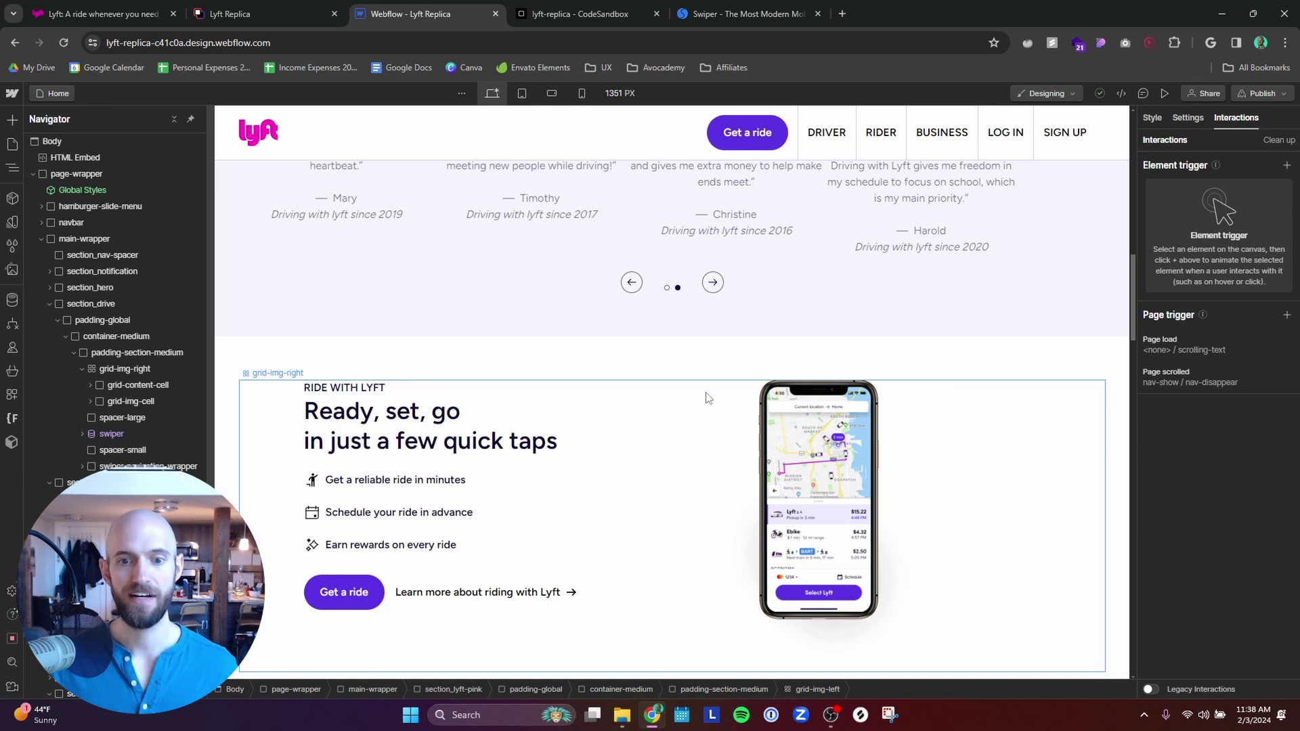
click(1069, 434)
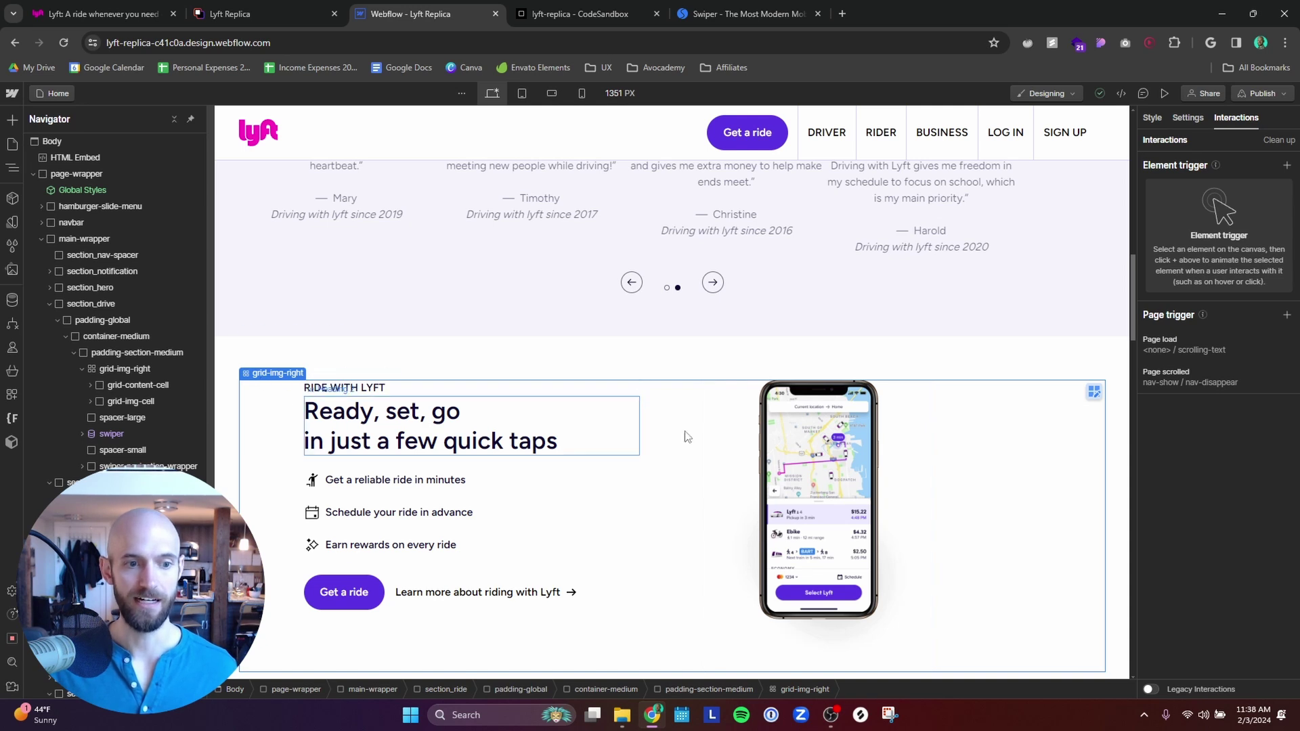
scroll(975, 450, down, 7)
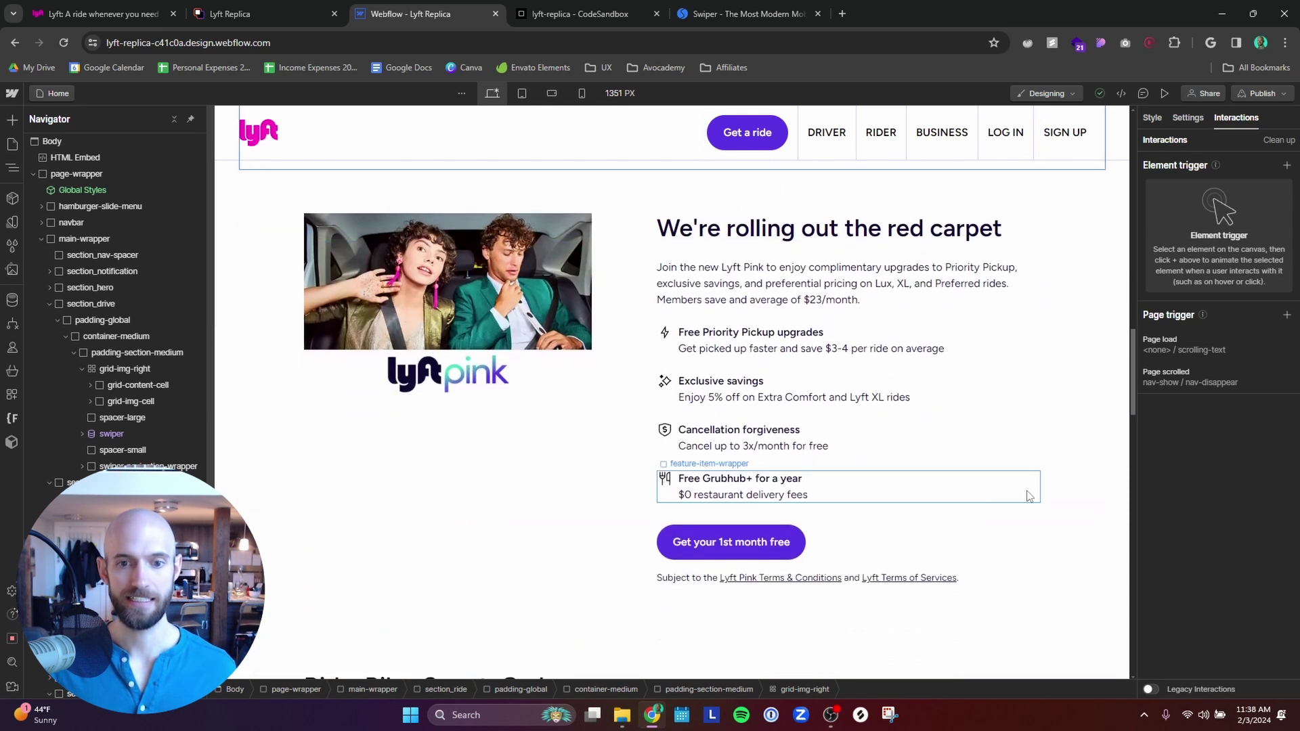
click(1060, 441)
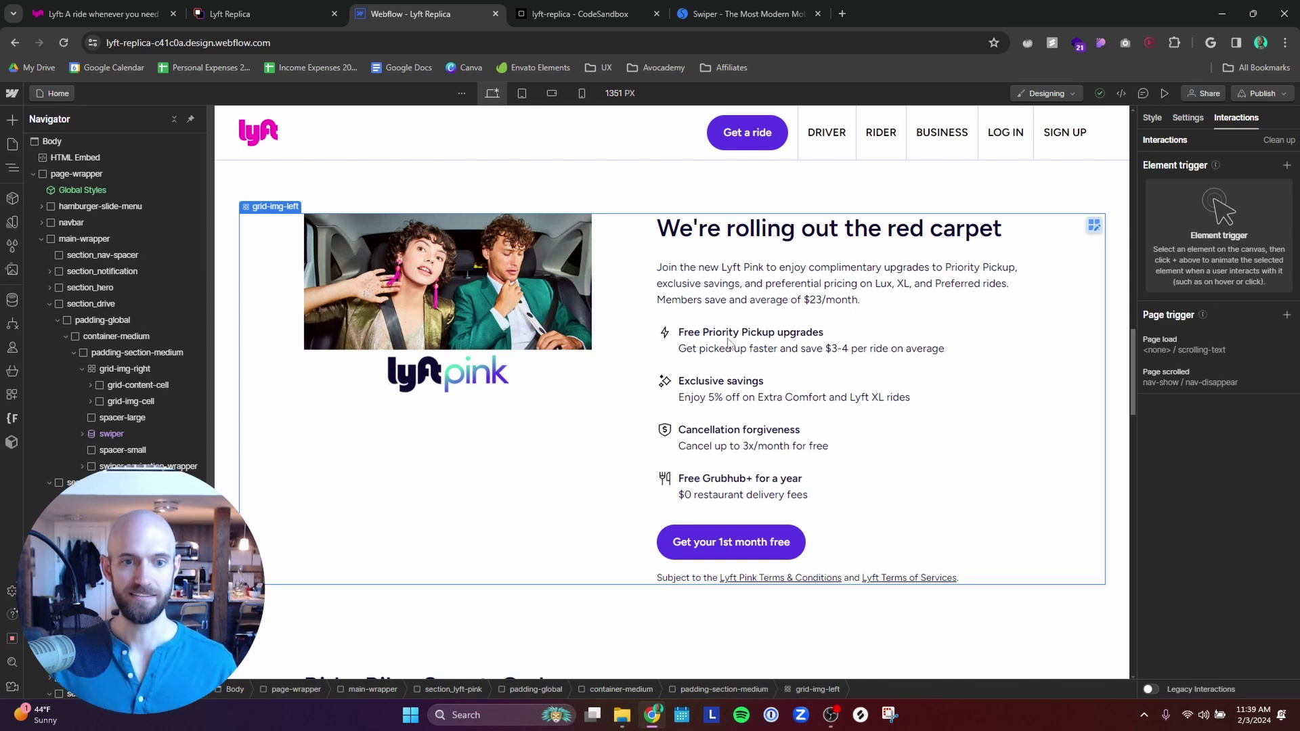
click(1095, 227)
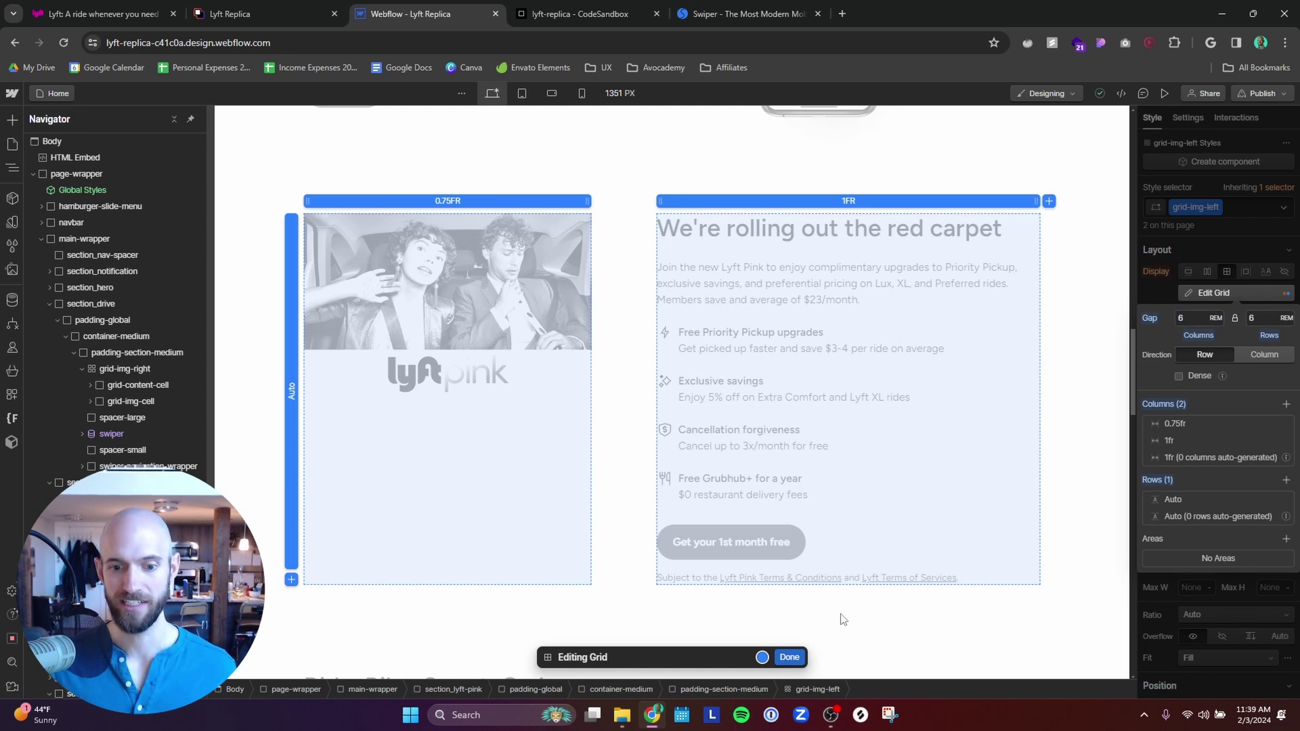
click(788, 658)
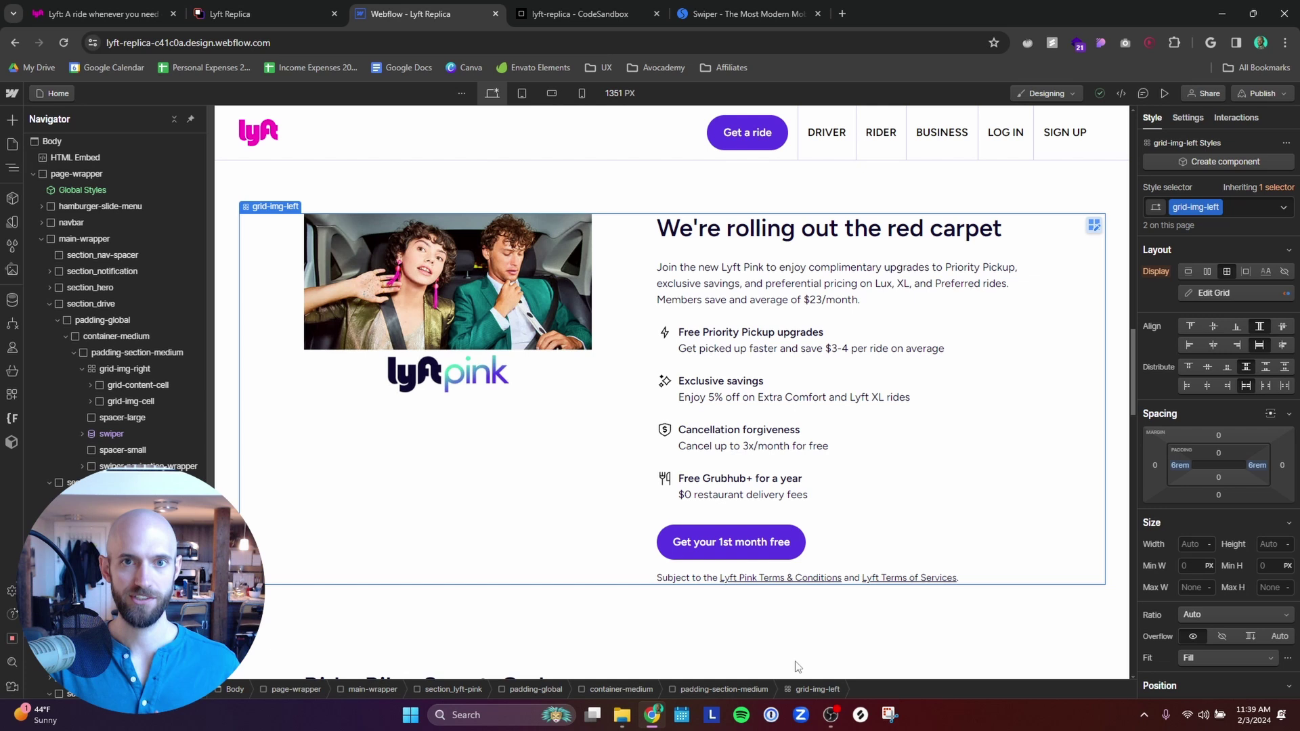
scroll(795, 667, up, 15)
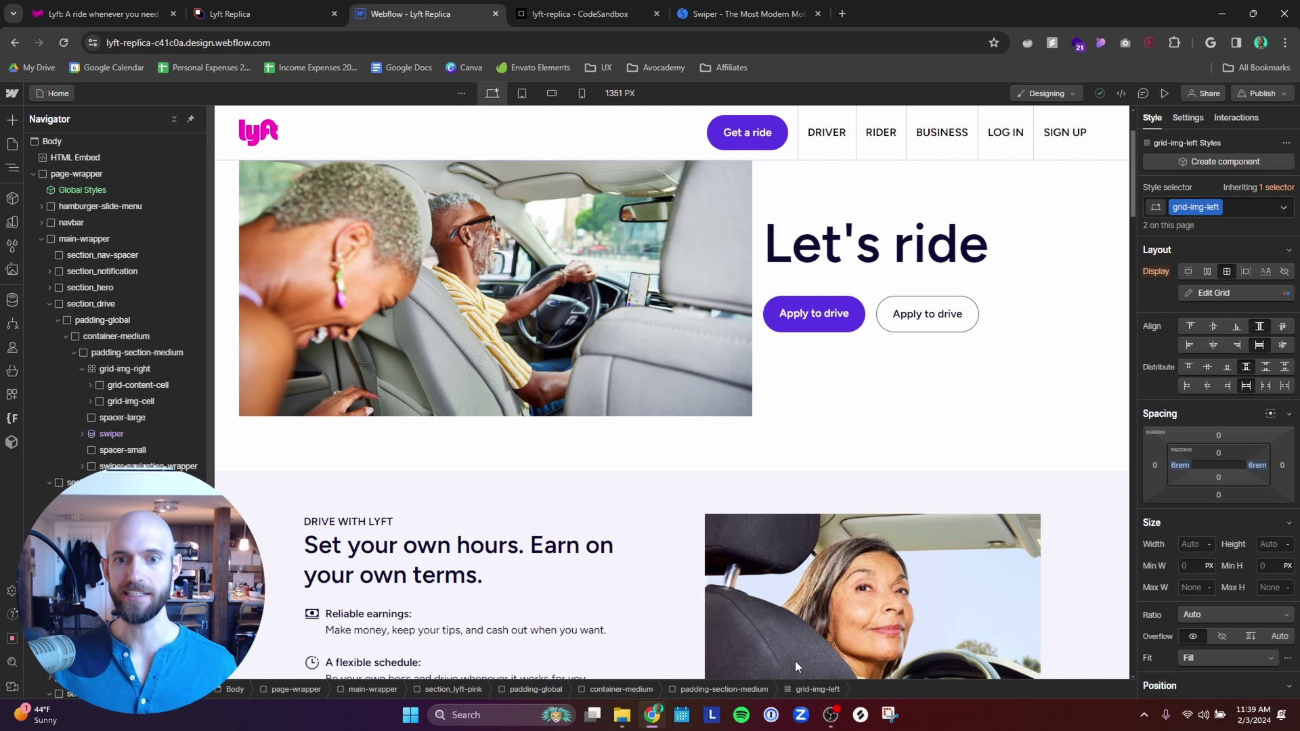
scroll(842, 658, down, 4)
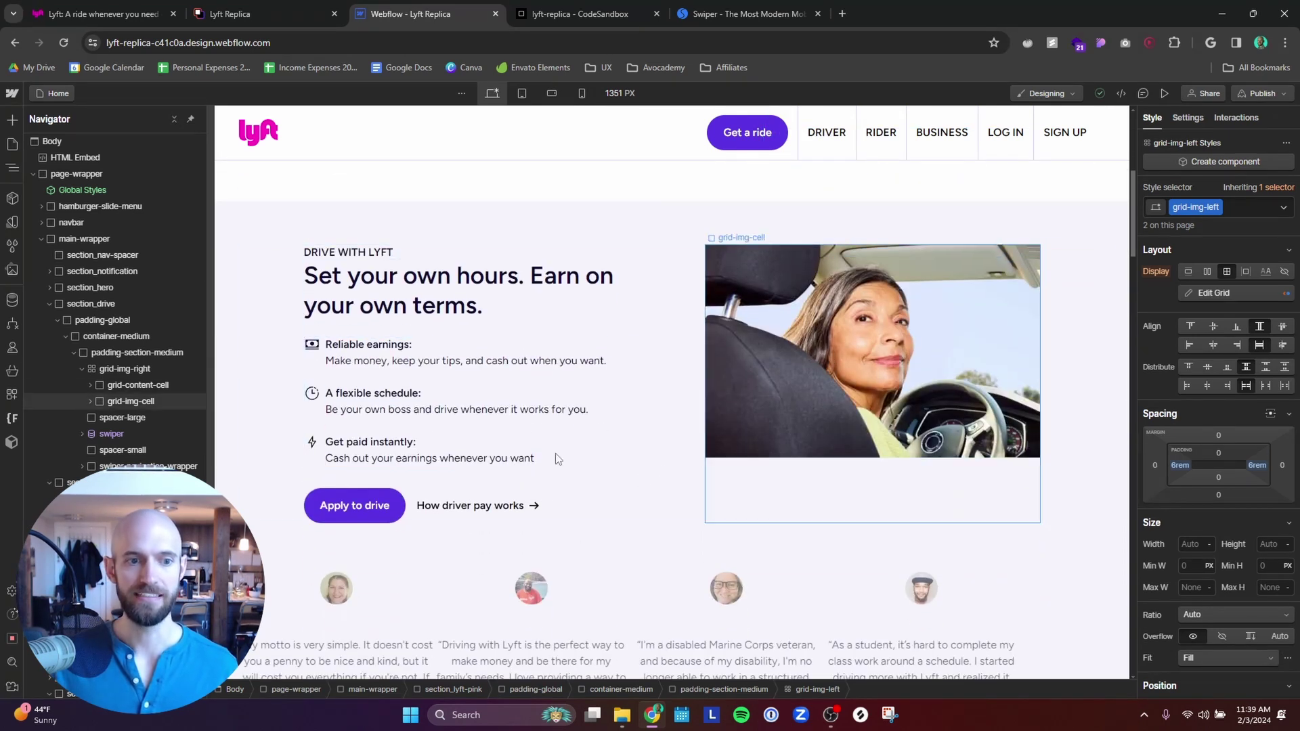
scroll(703, 426, down, 9)
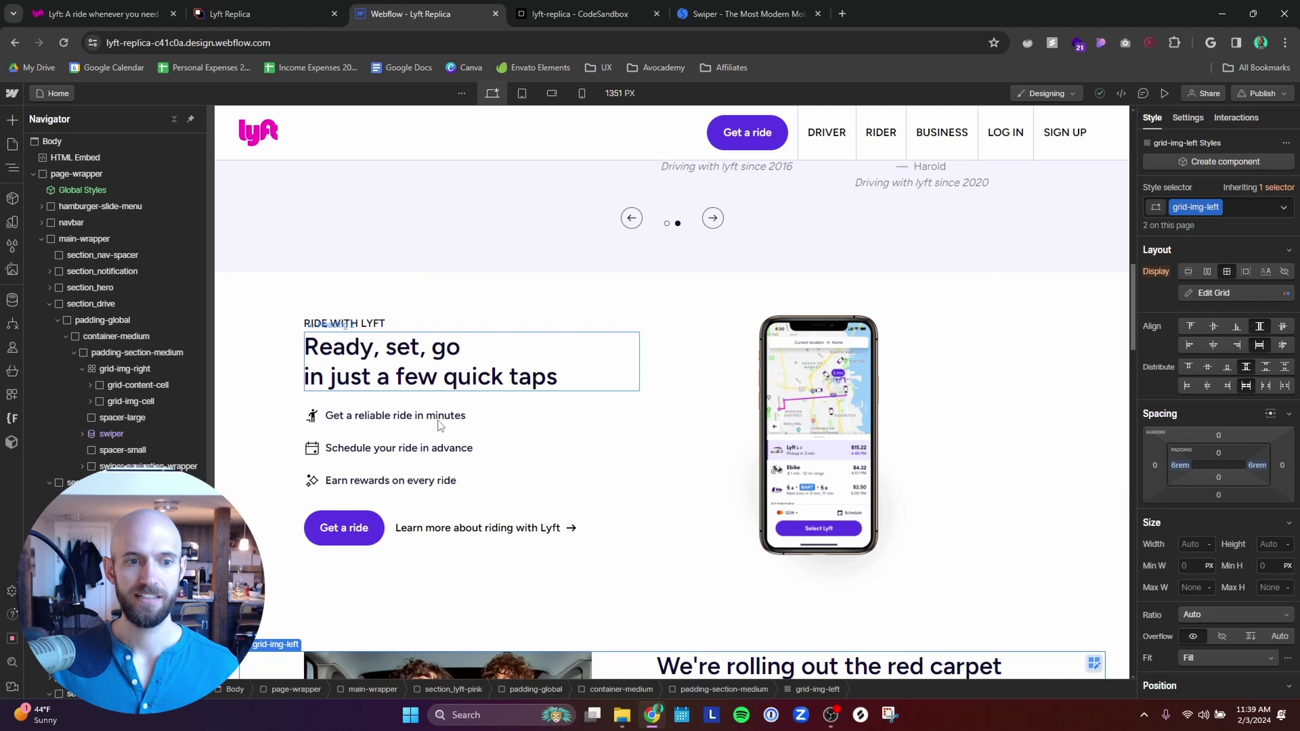
scroll(899, 406, down, 4)
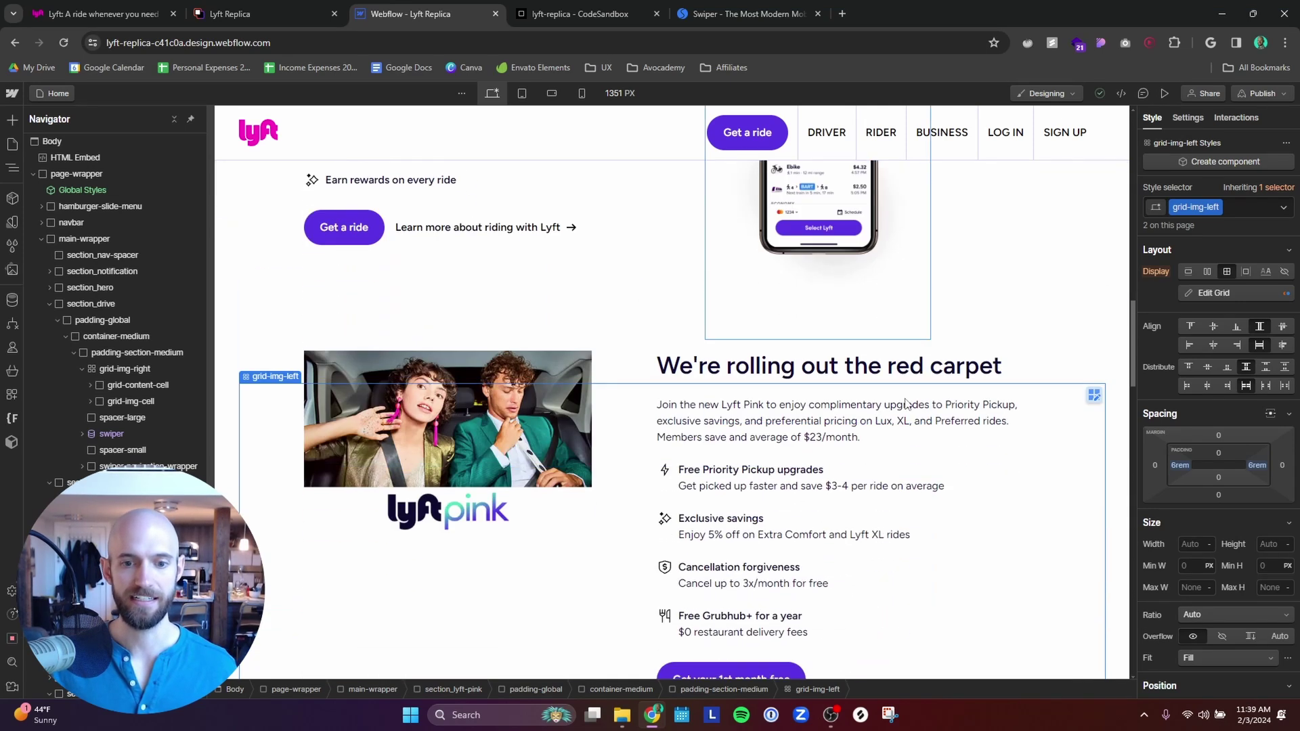
scroll(895, 526, down, 6)
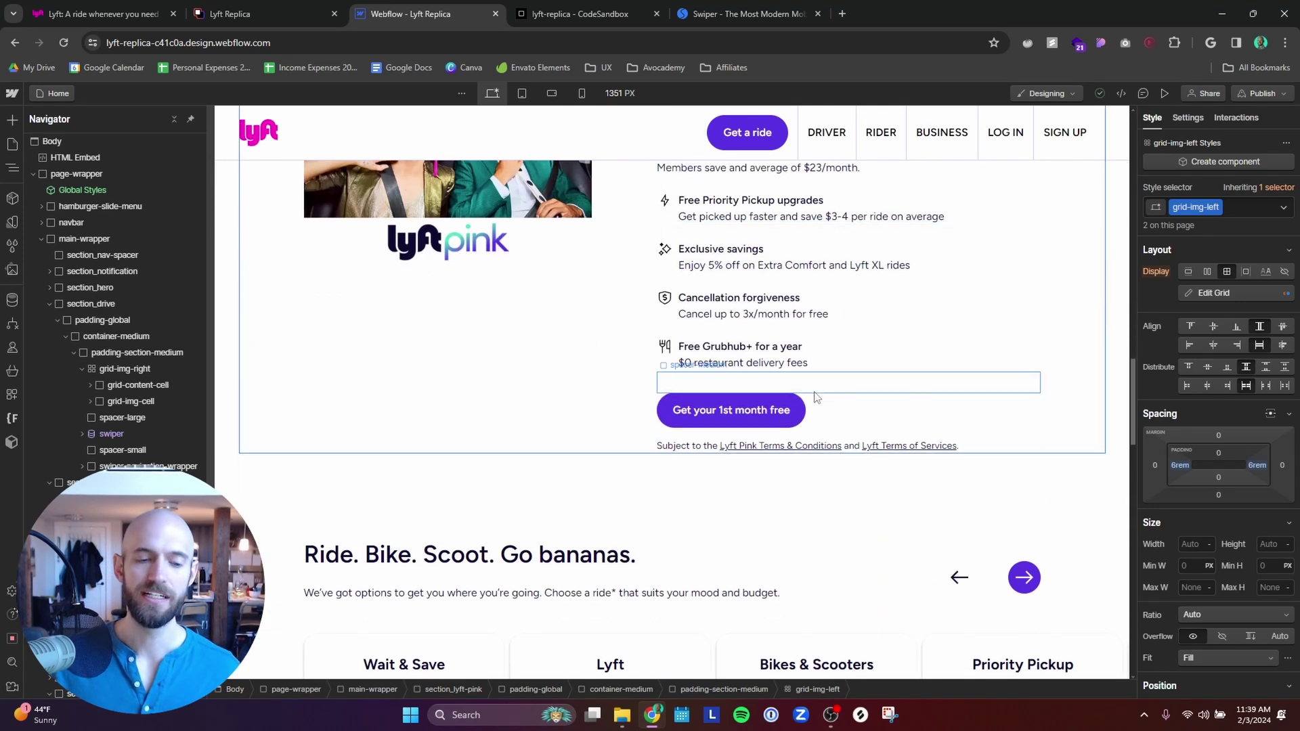
scroll(816, 396, down, 9)
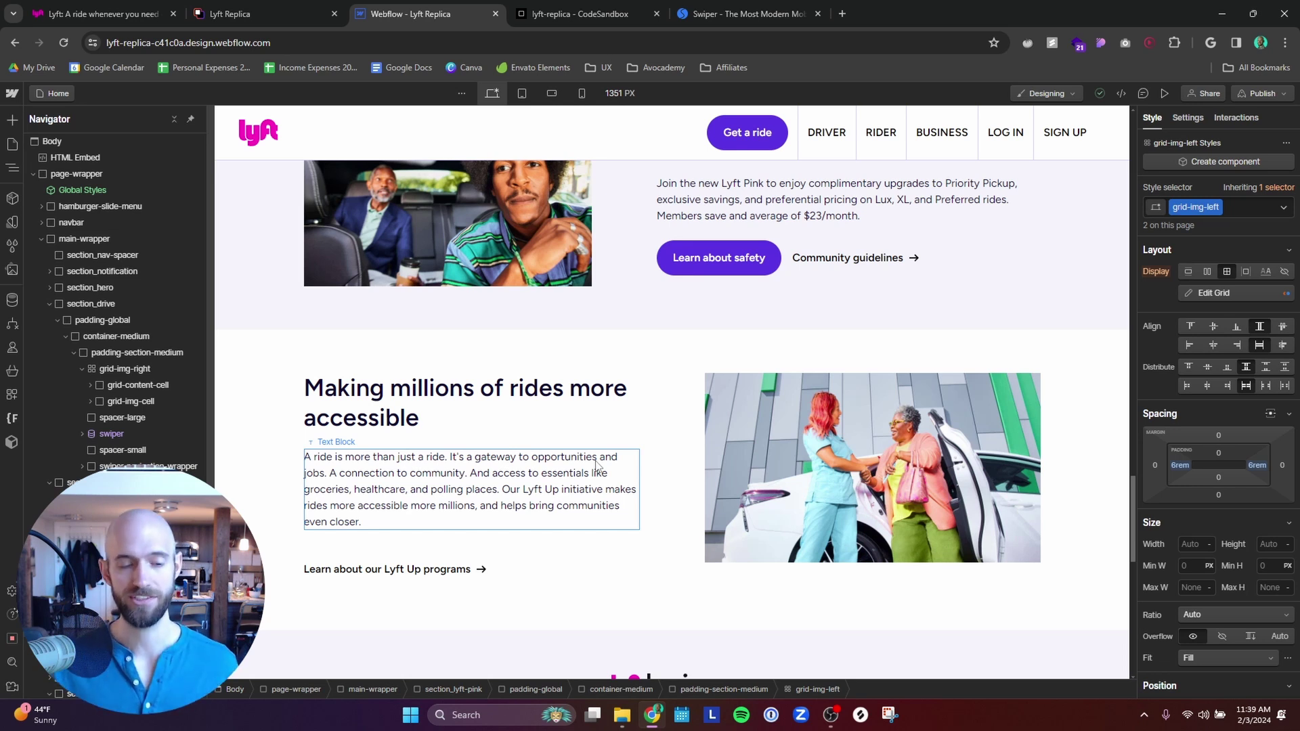
scroll(694, 500, down, 5)
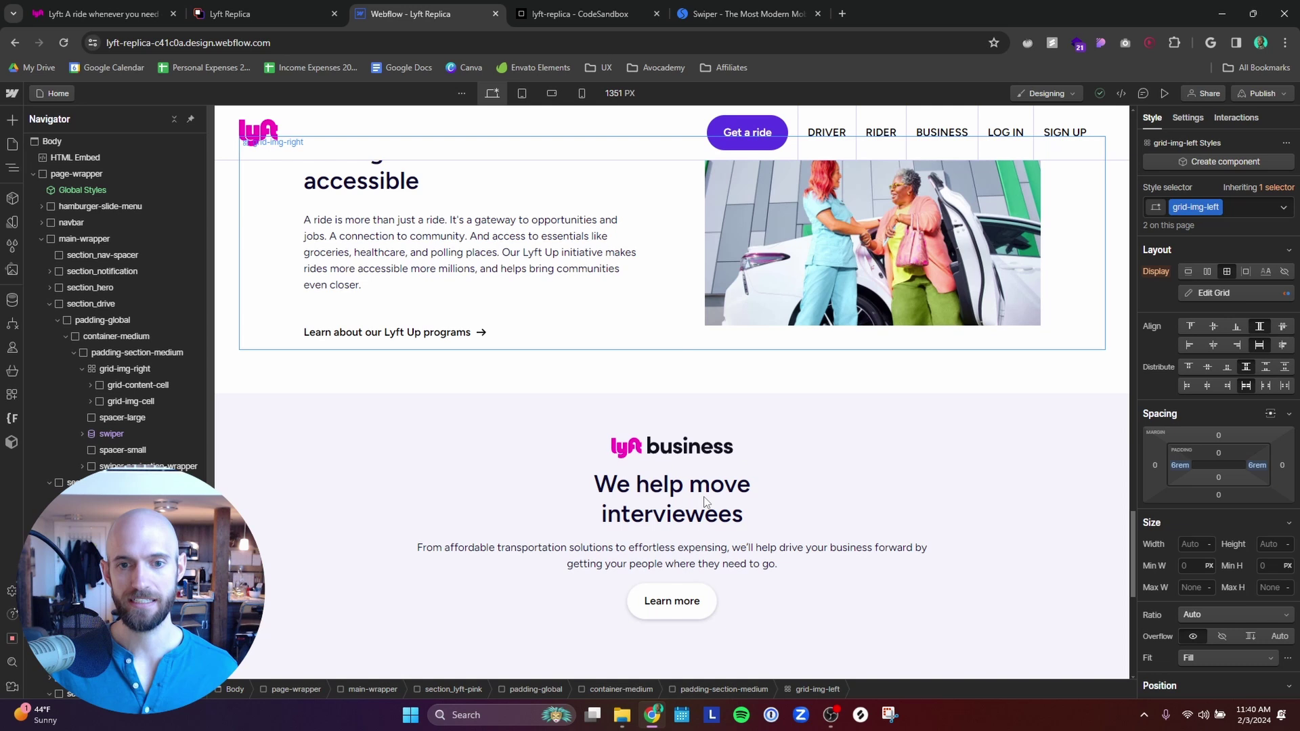
scroll(748, 498, down, 3)
scroll(748, 498, up, 15)
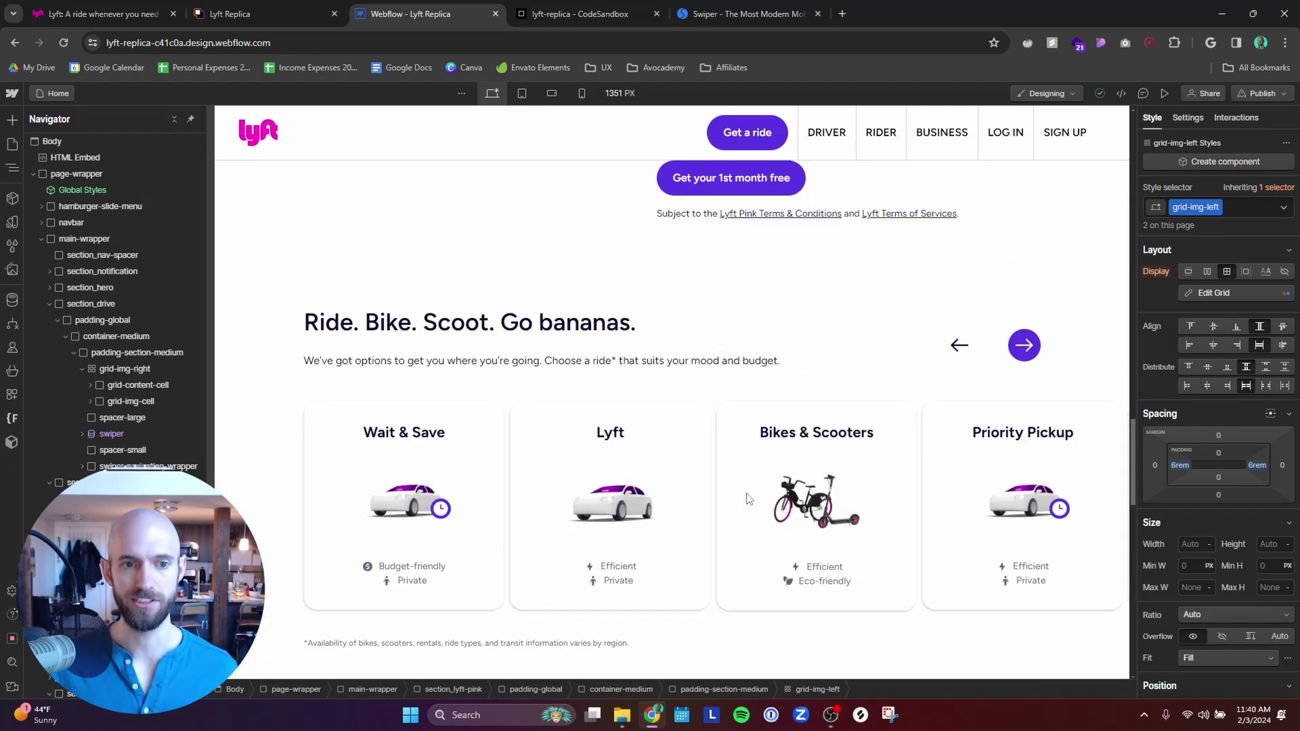
scroll(747, 499, up, 5)
scroll(748, 499, down, 2)
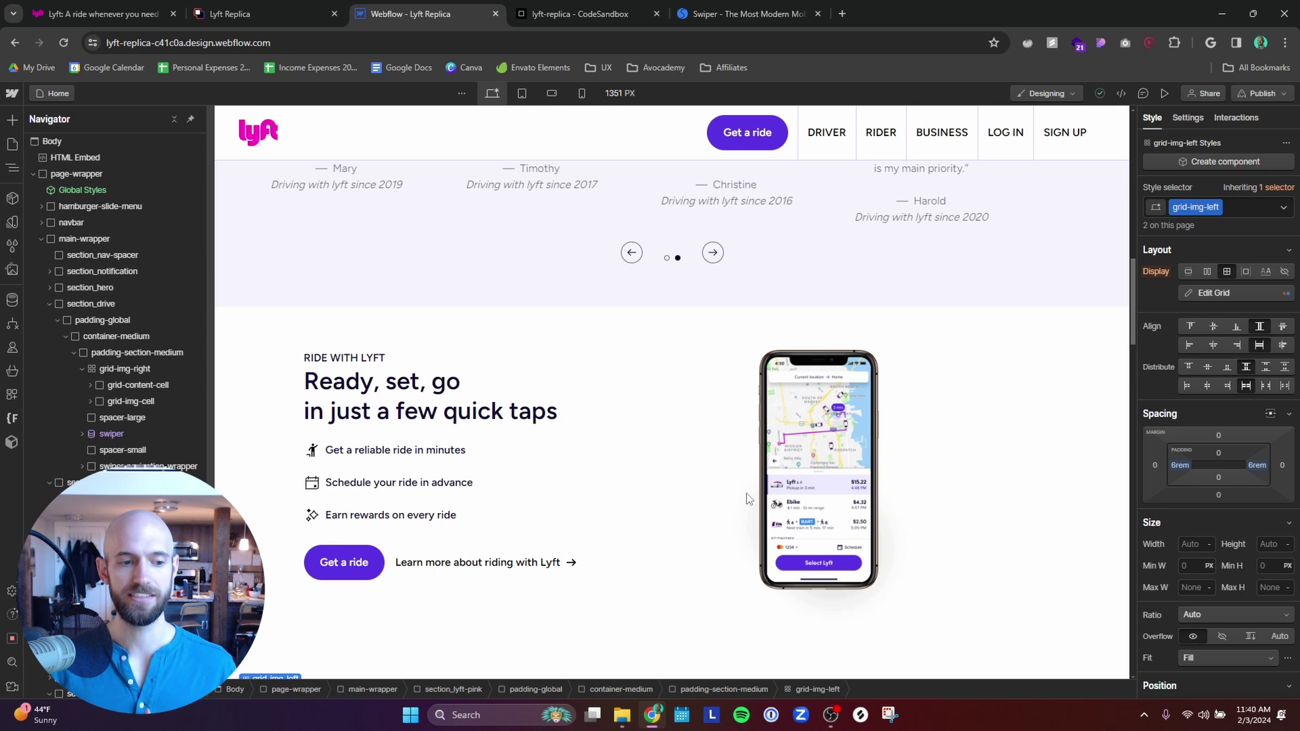
scroll(1049, 530, up, 15)
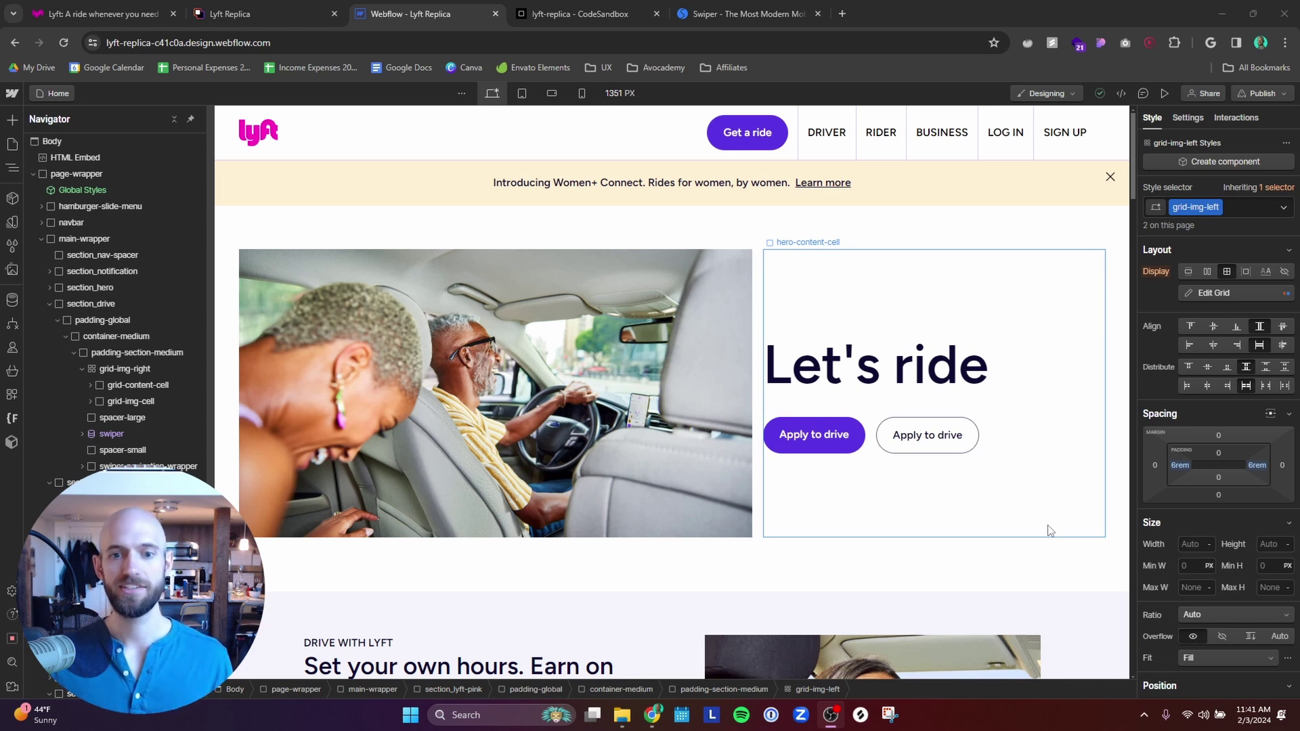
Step: Select the hero's Apply to drive button through its padding wrapper and review its styling
click(879, 557)
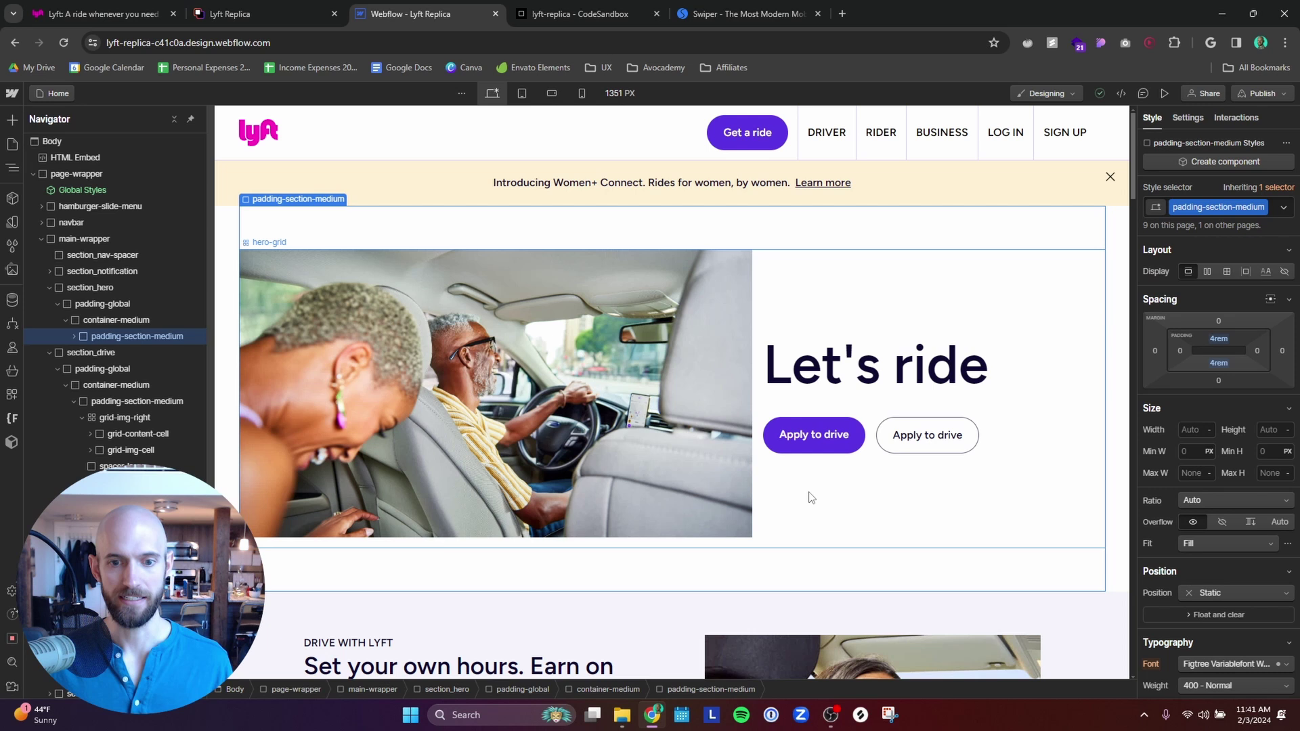
click(817, 420)
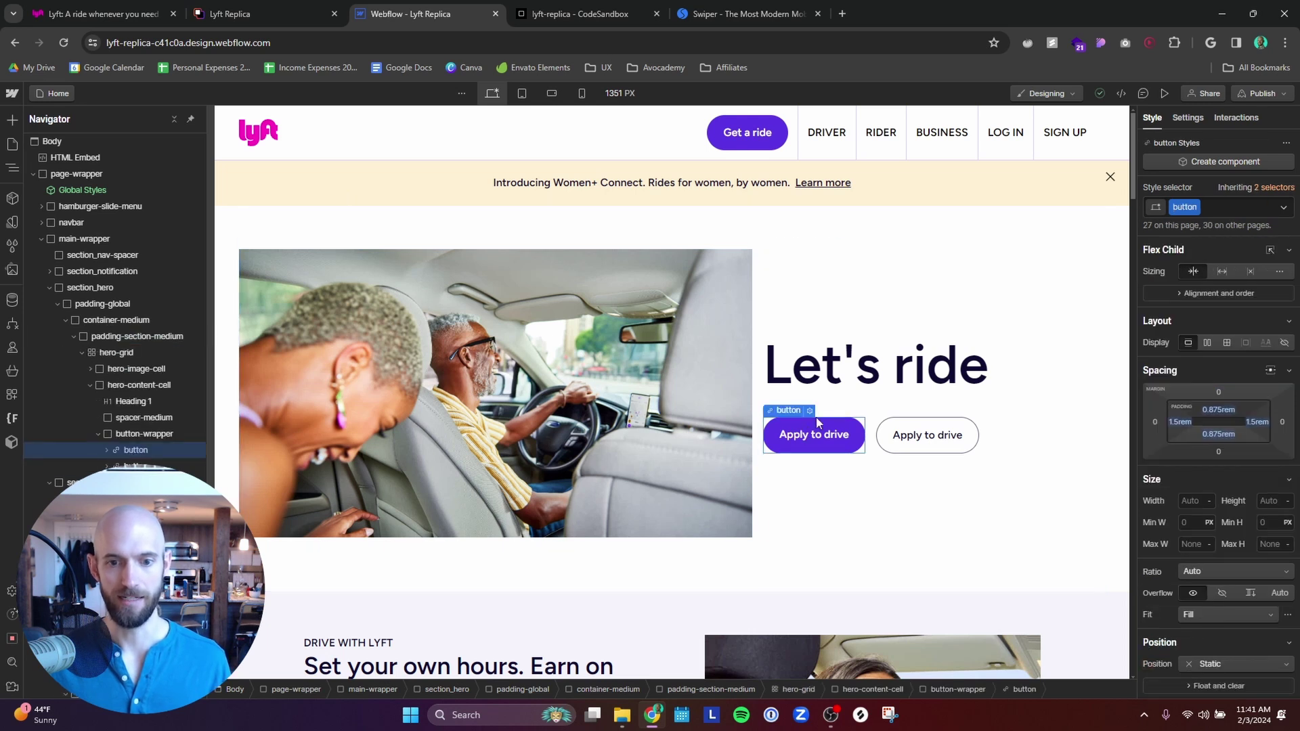
scroll(828, 449, down, 5)
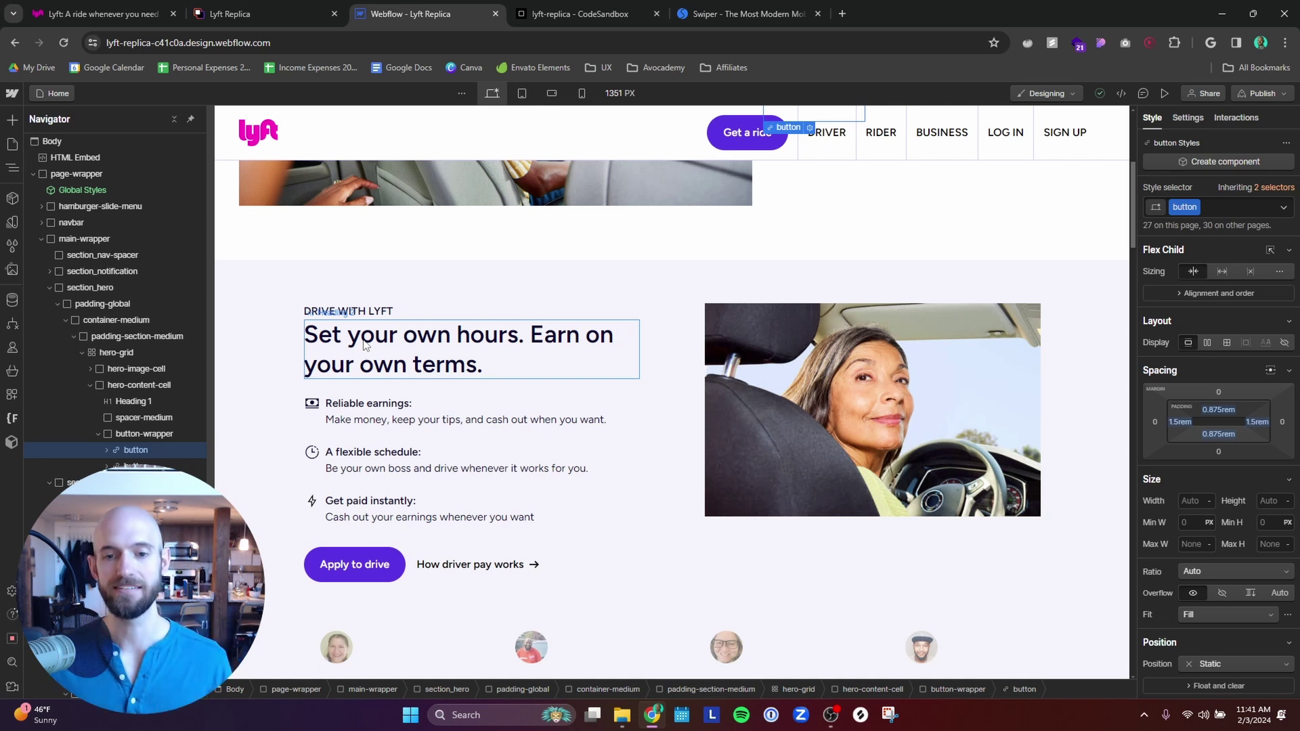
scroll(457, 385, up, 5)
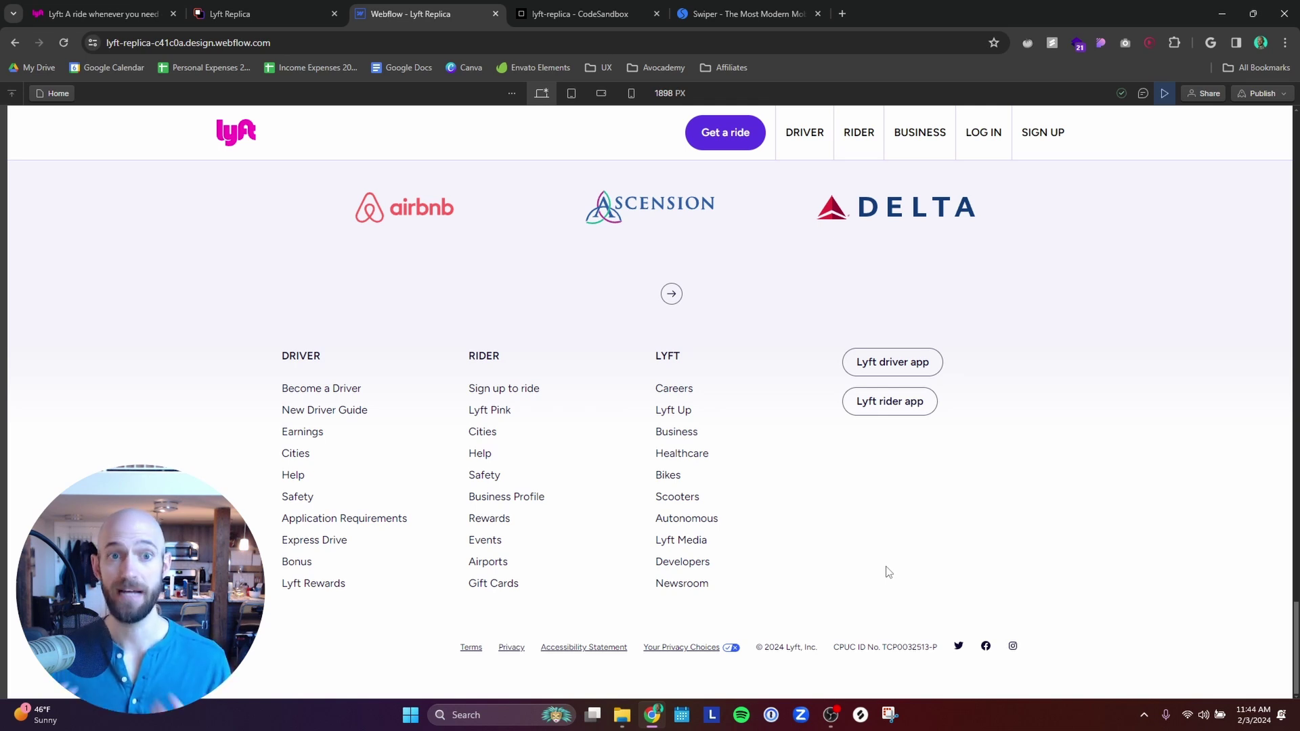
Step: Switch the canvas to 568 px mobile landscape and toggle the footer's DRIVER accordion open and closed
click(601, 94)
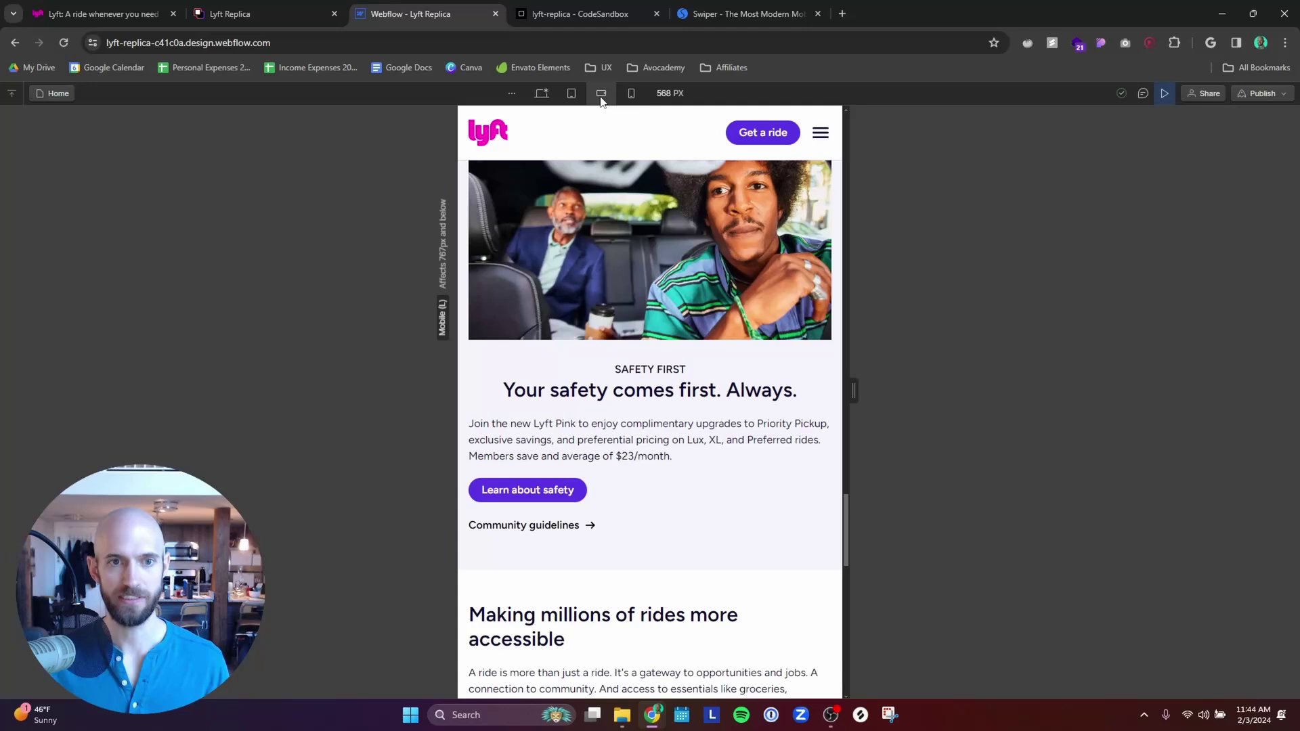
scroll(688, 520, down, 10)
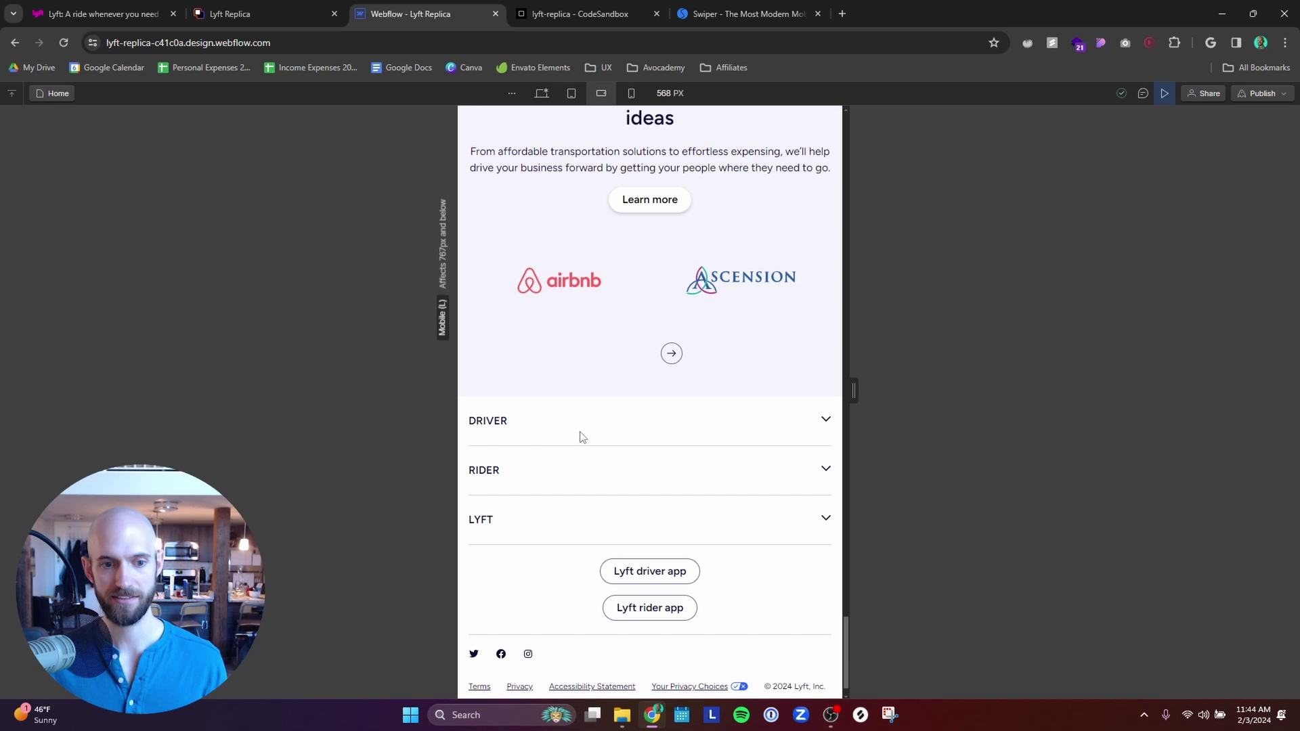
click(771, 432)
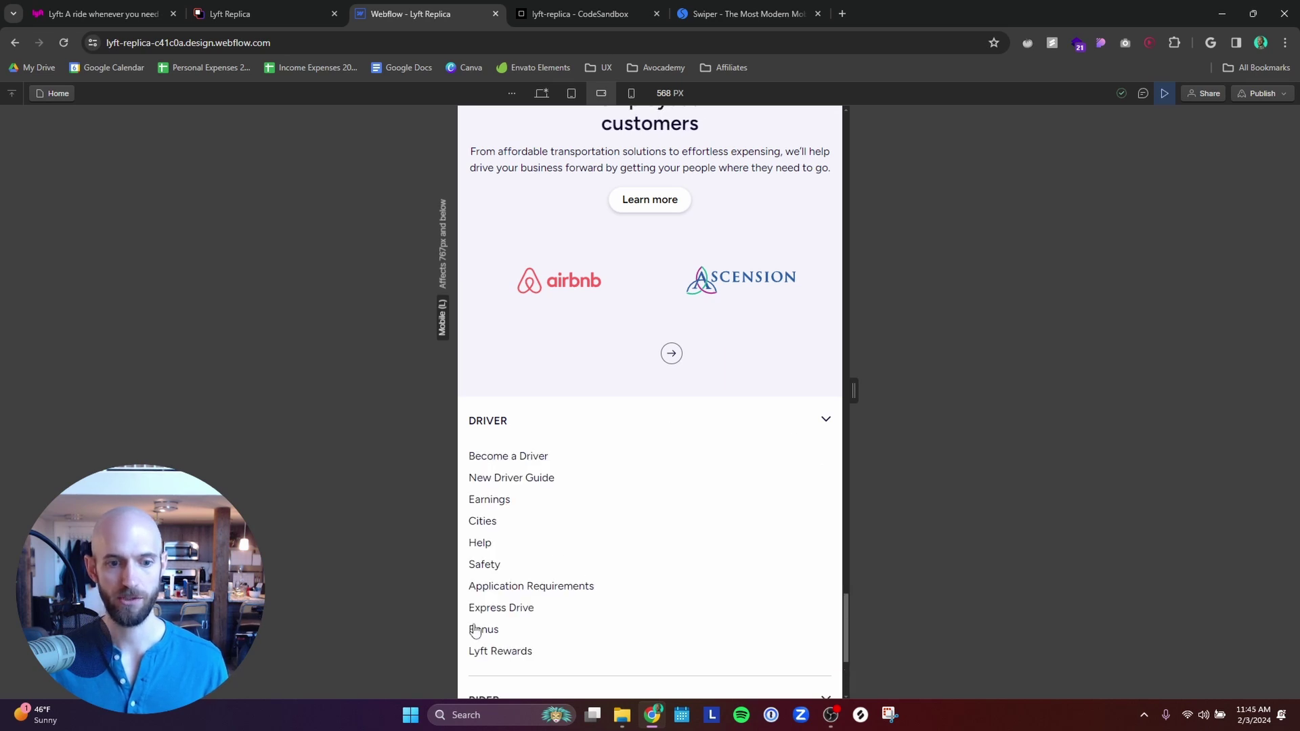
click(722, 418)
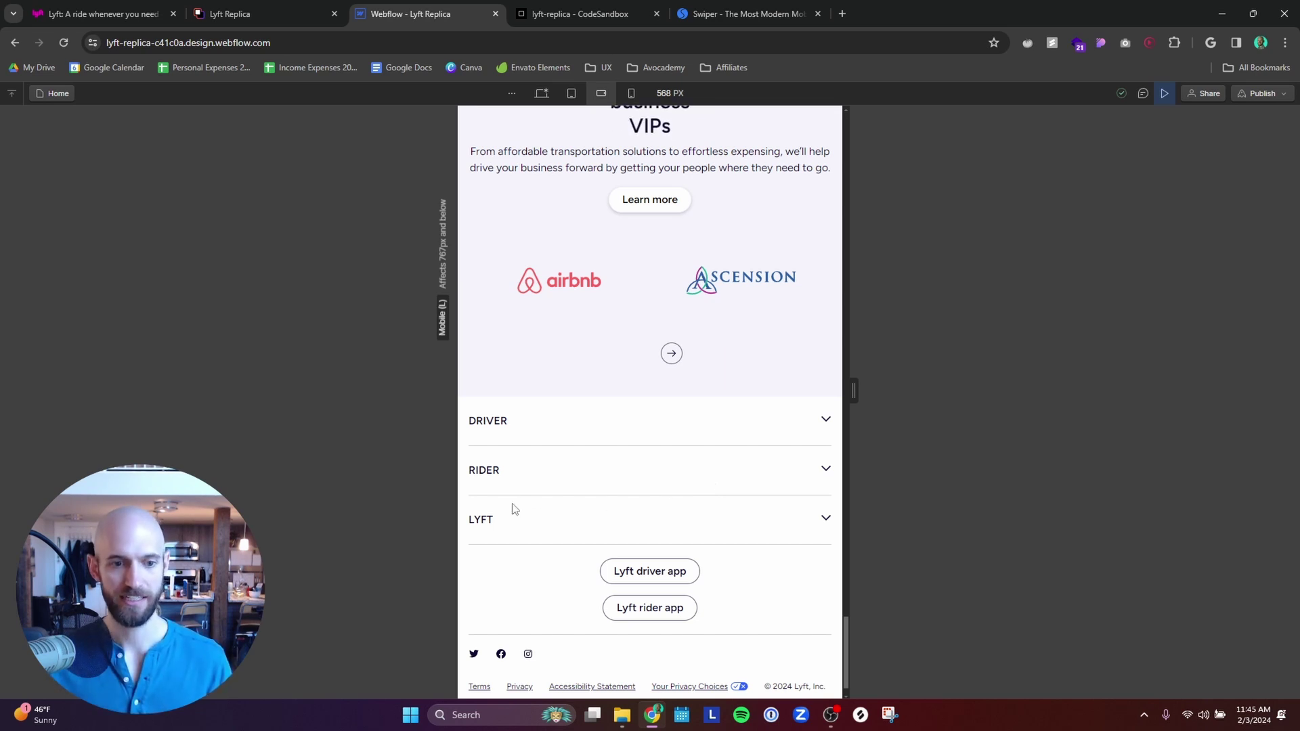
Step: Expand the RIDER footer accordion to check its links, then collapse it again
click(542, 482)
scroll(535, 532, down, 3)
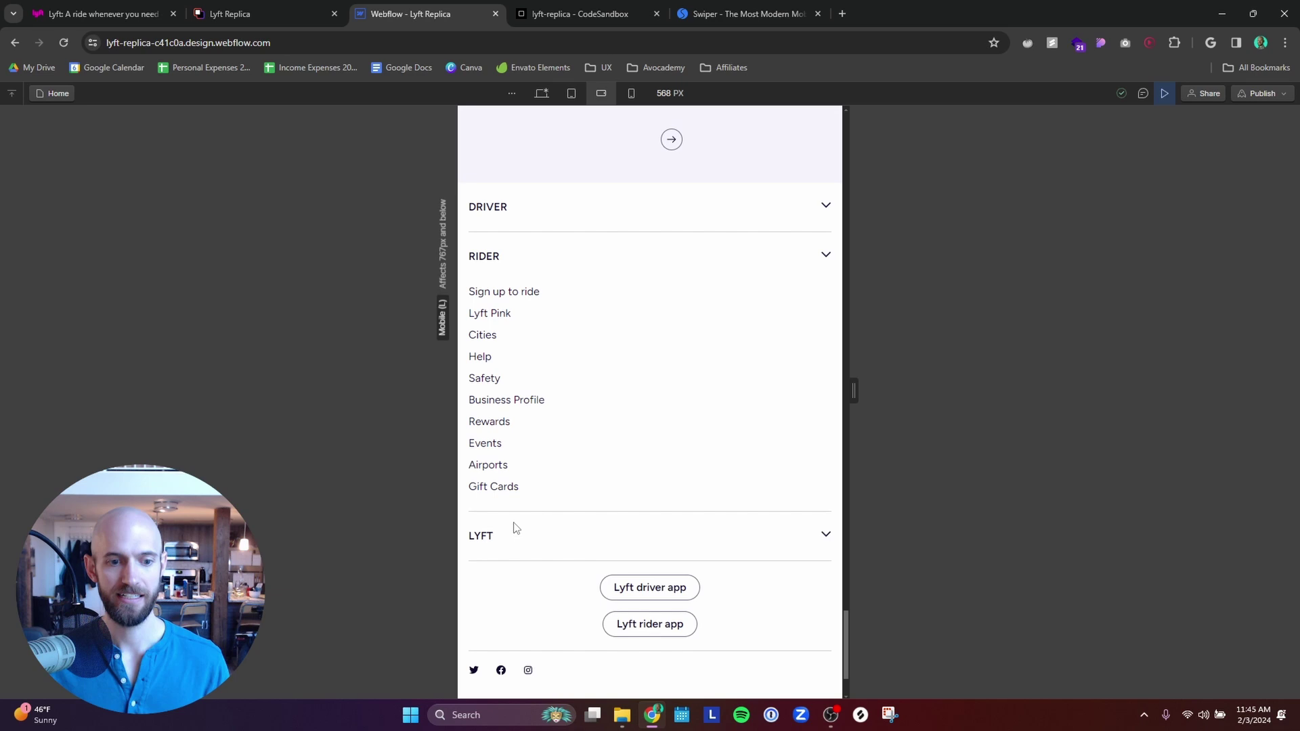
scroll(631, 433, up, 2)
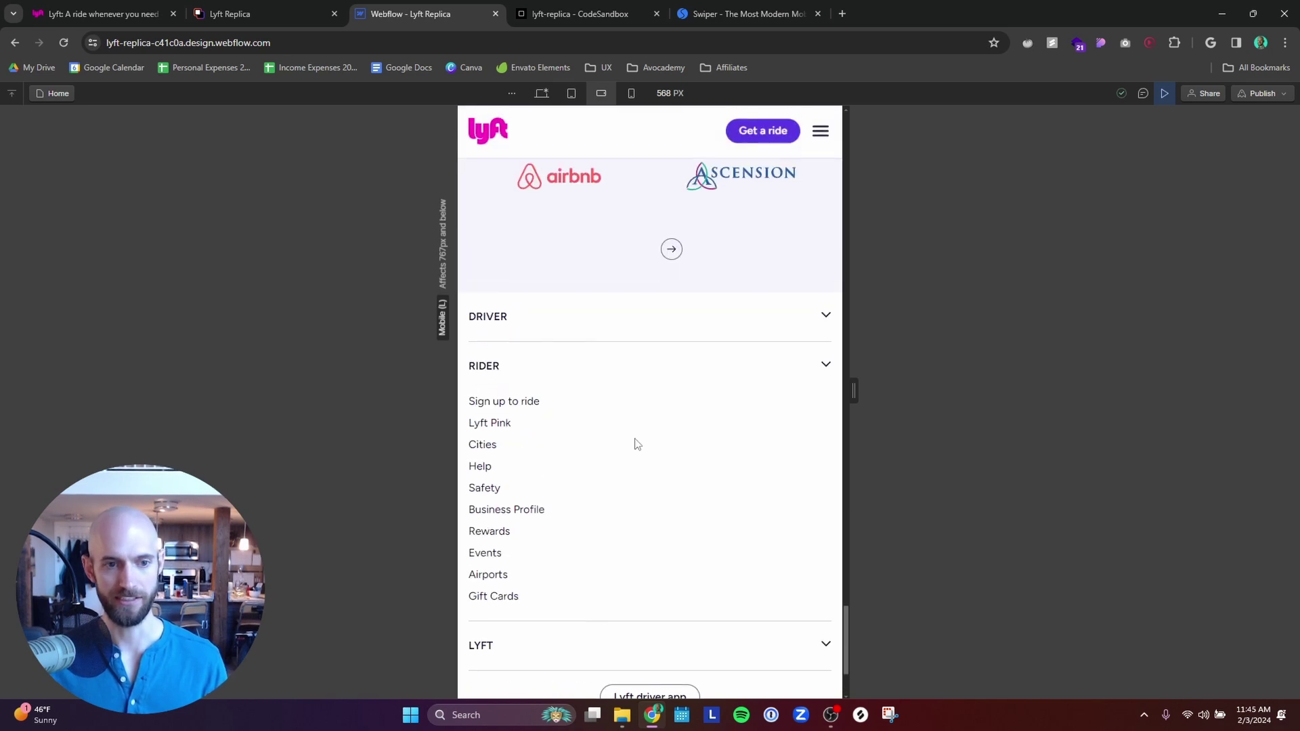
click(694, 367)
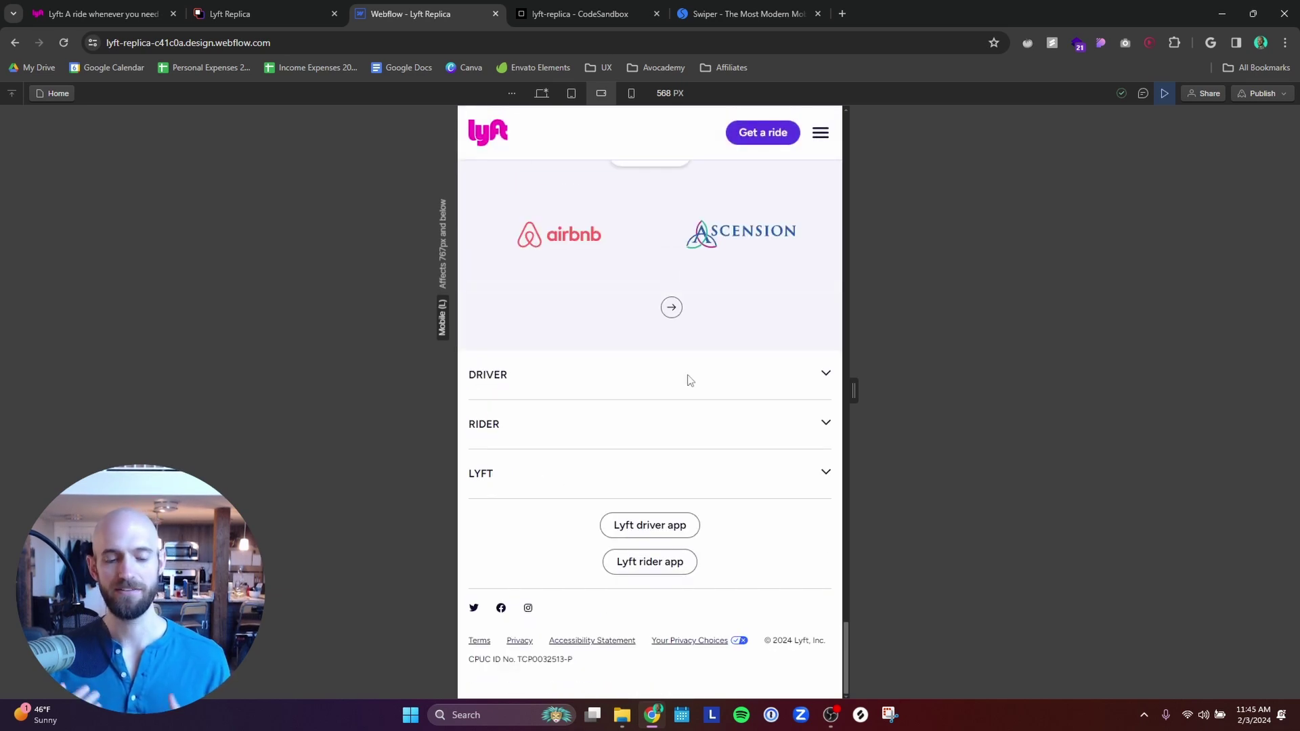